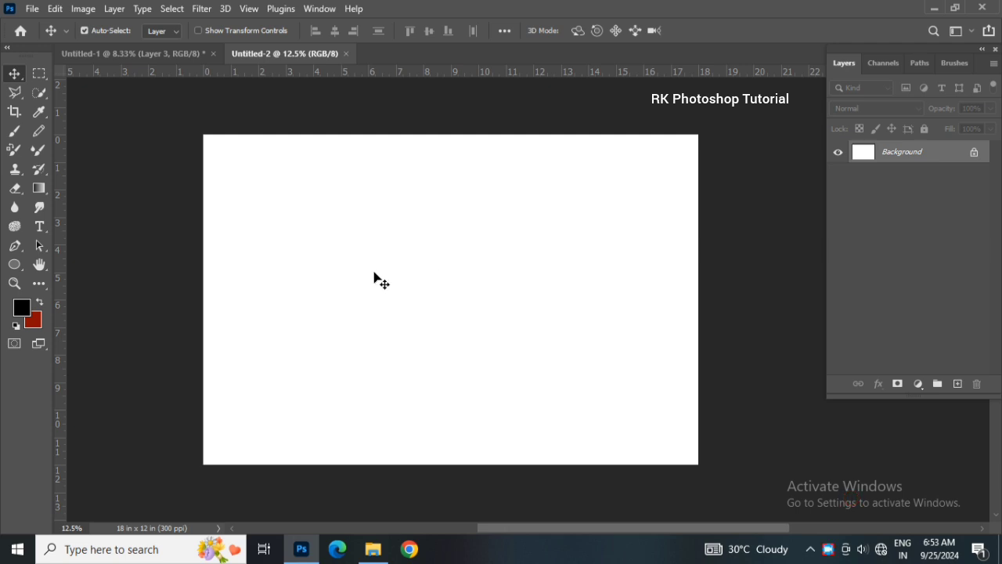
- Rotate the blank Untitled-2 canvas 90° clockwise into portrait orientation
{"action": "left_click", "coordinate": [78, 15]}
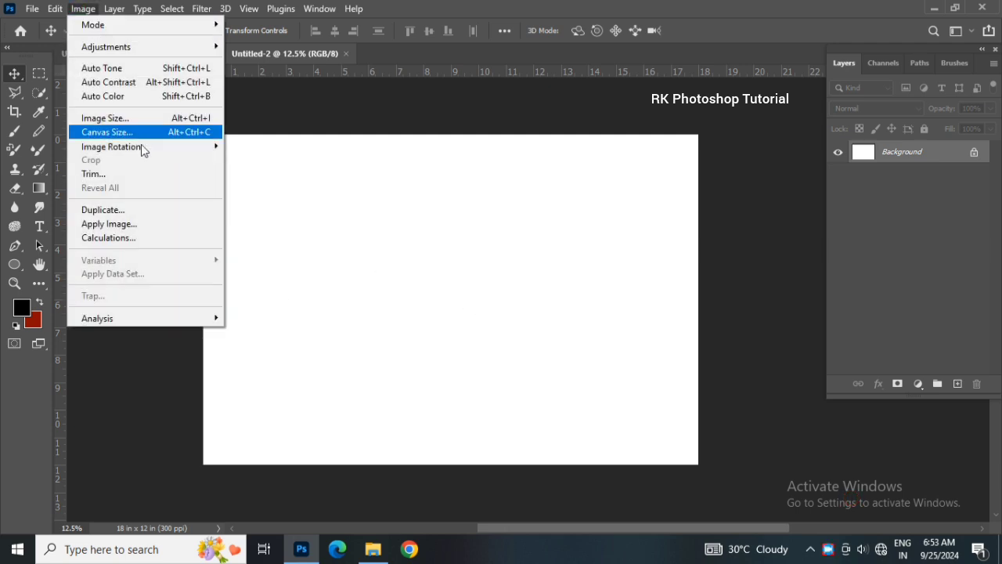
{"action": "mouse_move", "coordinate": [144, 155]}
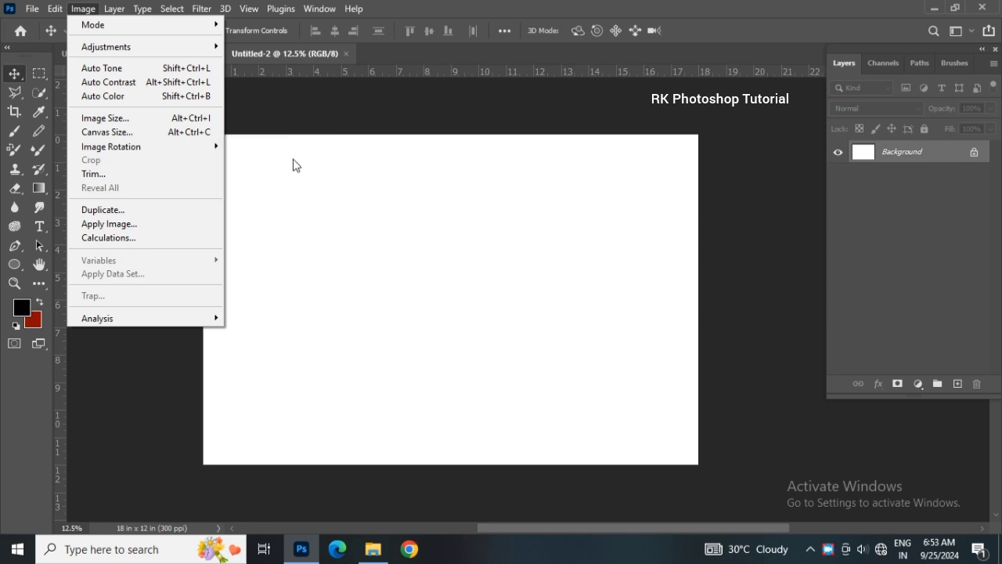
{"action": "mouse_move", "coordinate": [197, 153]}
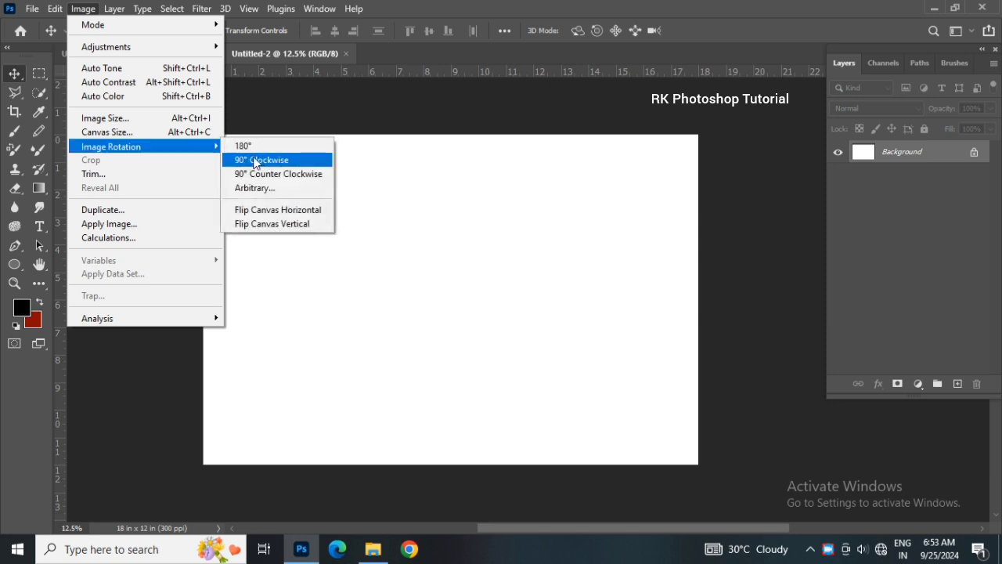
{"action": "left_click", "coordinate": [254, 161]}
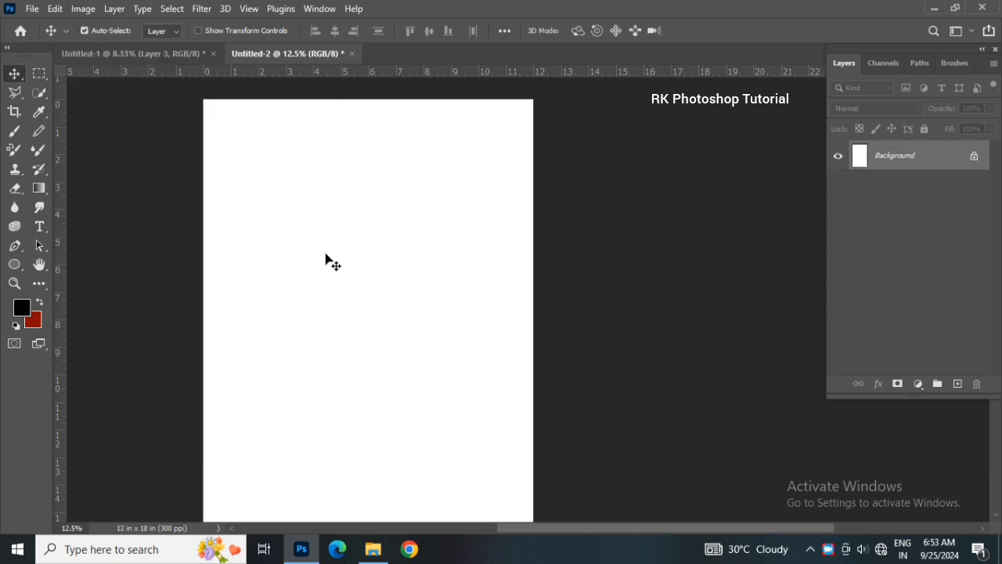
{"action": "key", "text": "ctrl+minus"}
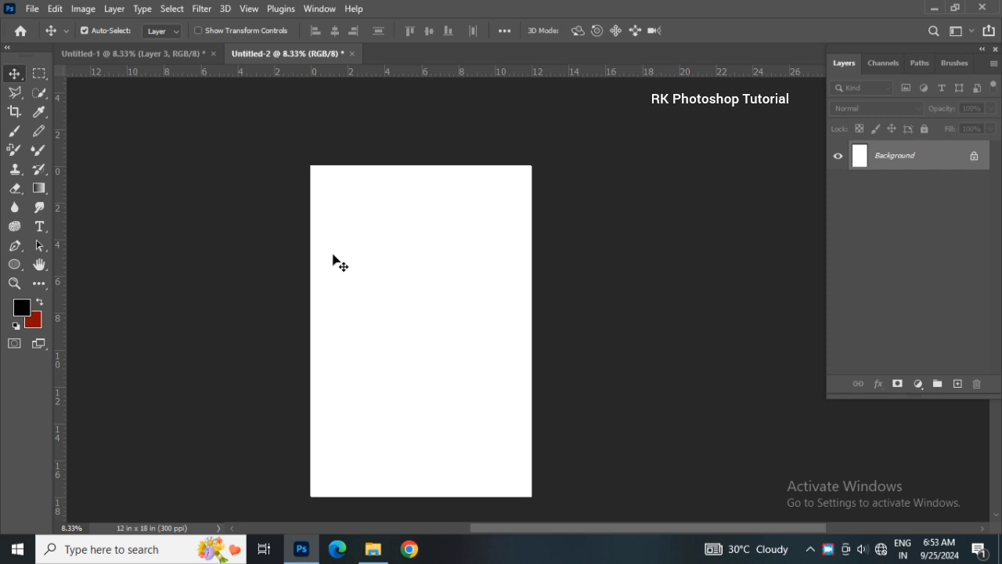
{"action": "scroll", "coordinate": [344, 265], "scroll_direction": "down", "scroll_amount": 1}
{"action": "left_click_drag", "start_coordinate": [545, 533], "coordinate": [524, 531]}
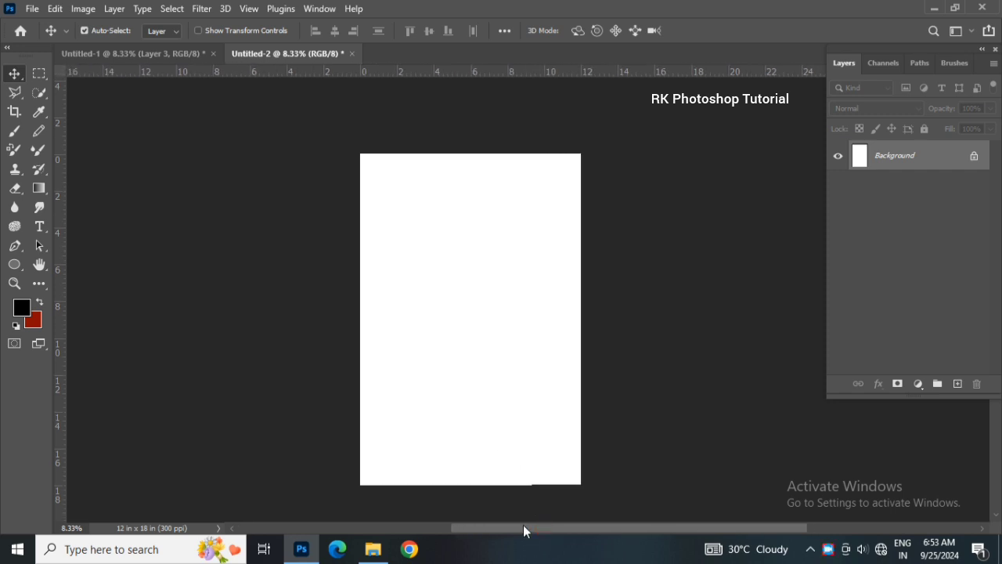
{"action": "scroll", "coordinate": [602, 459], "scroll_direction": "down", "scroll_amount": 2}
{"action": "scroll", "coordinate": [602, 458], "scroll_direction": "up", "scroll_amount": 1}
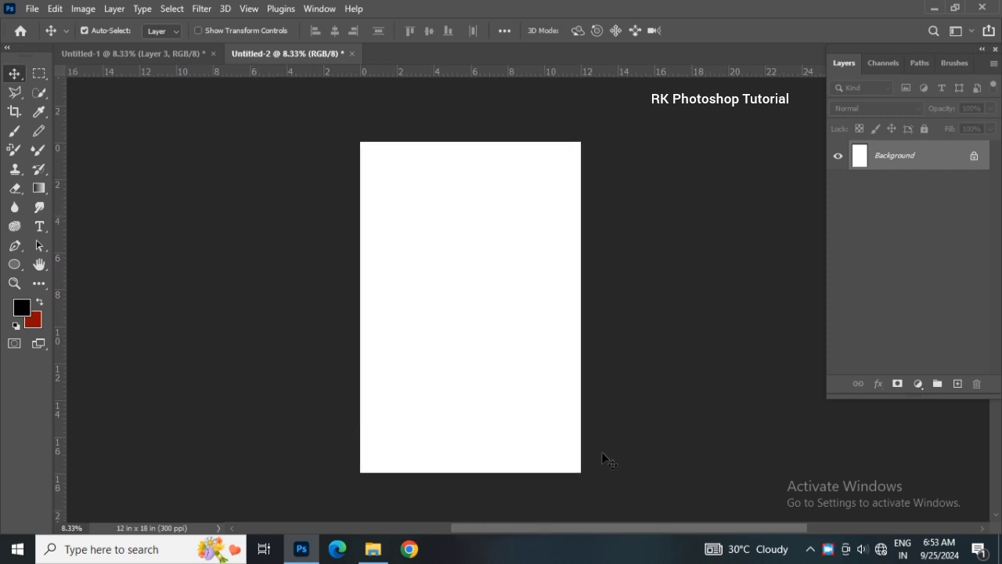
- Add a new layer and fill it with a linear orange-to-white gradient running from the canvas's lower edge to its upper edge
{"action": "left_click", "coordinate": [957, 384]}
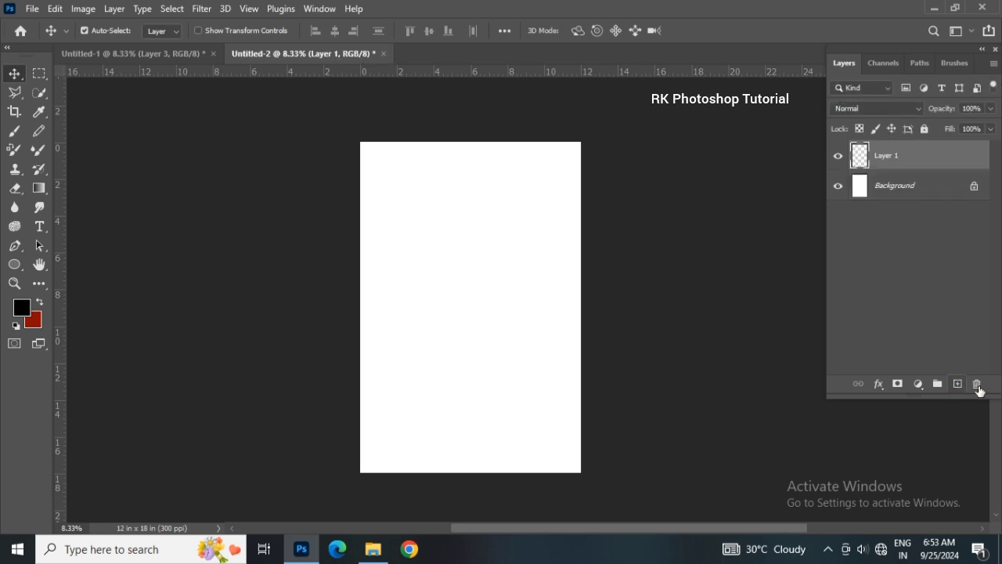
{"action": "left_click", "coordinate": [38, 189]}
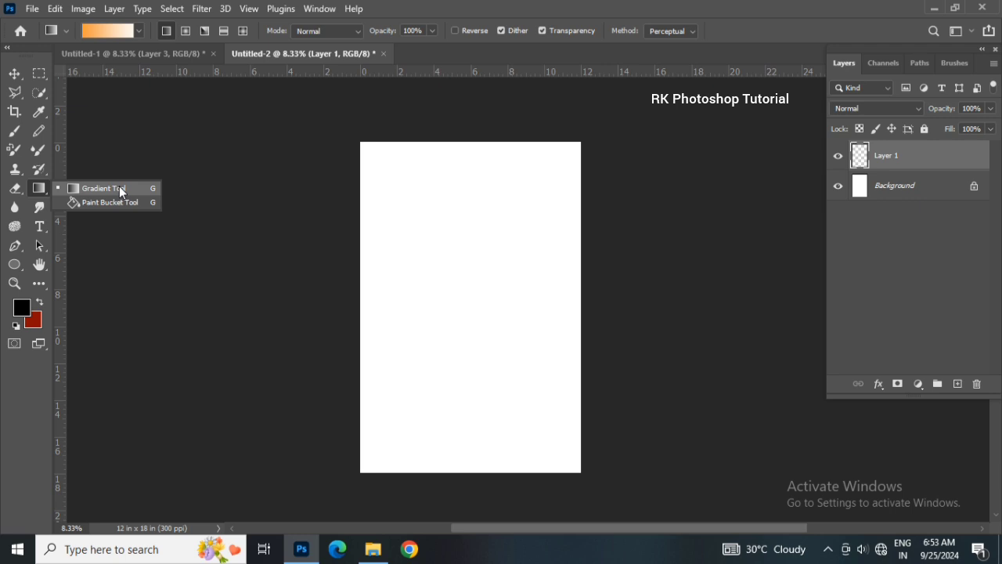
{"action": "left_click", "coordinate": [119, 189]}
{"action": "left_click", "coordinate": [109, 29]}
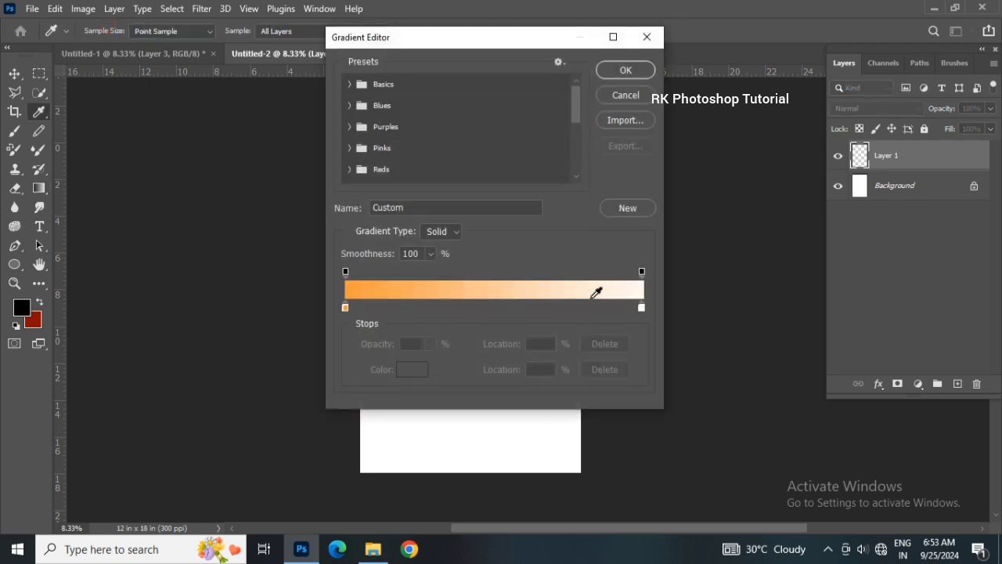
{"action": "left_click", "coordinate": [625, 71]}
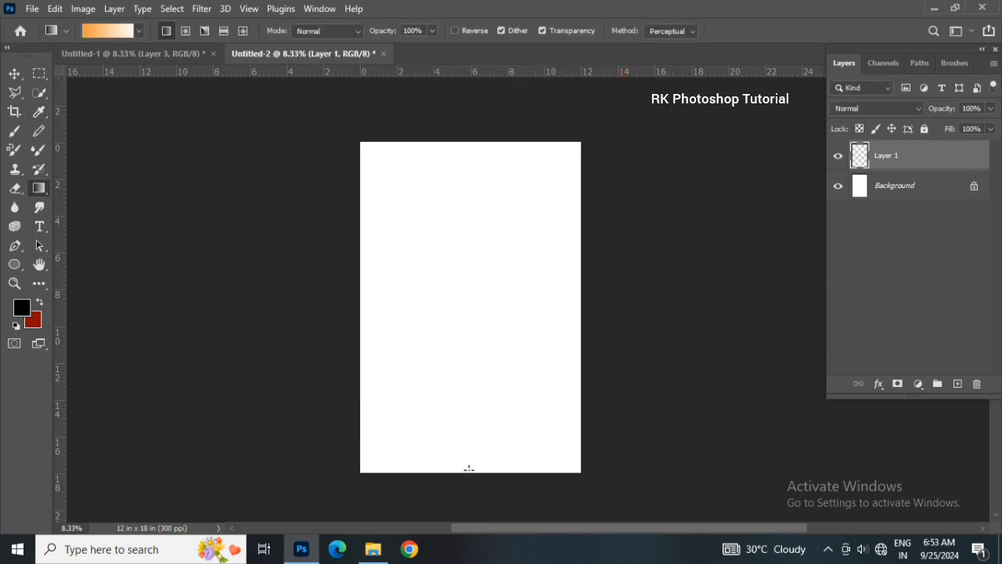
{"action": "left_click_drag", "start_coordinate": [469, 469], "coordinate": [466, 120]}
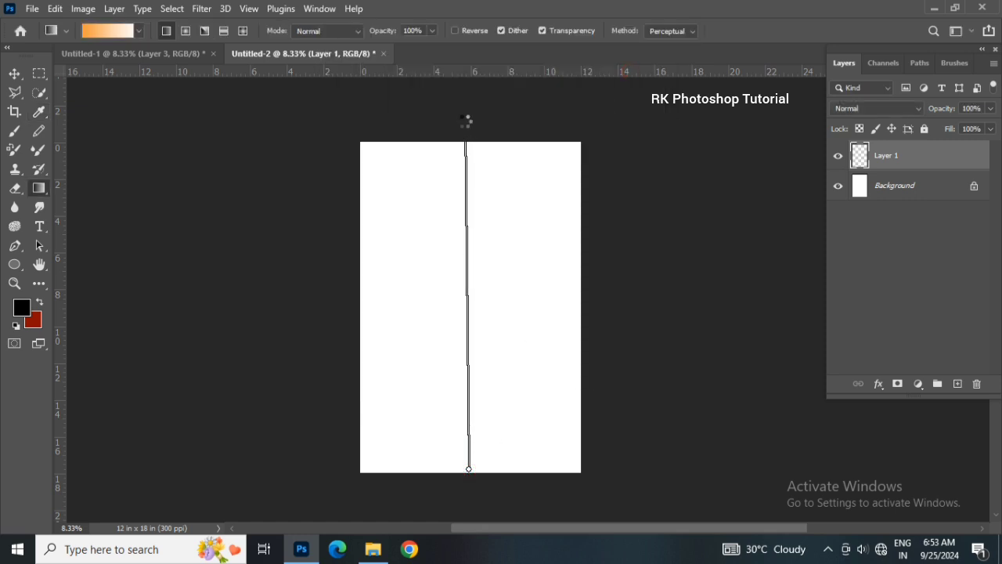
{"action": "left_click", "coordinate": [14, 74]}
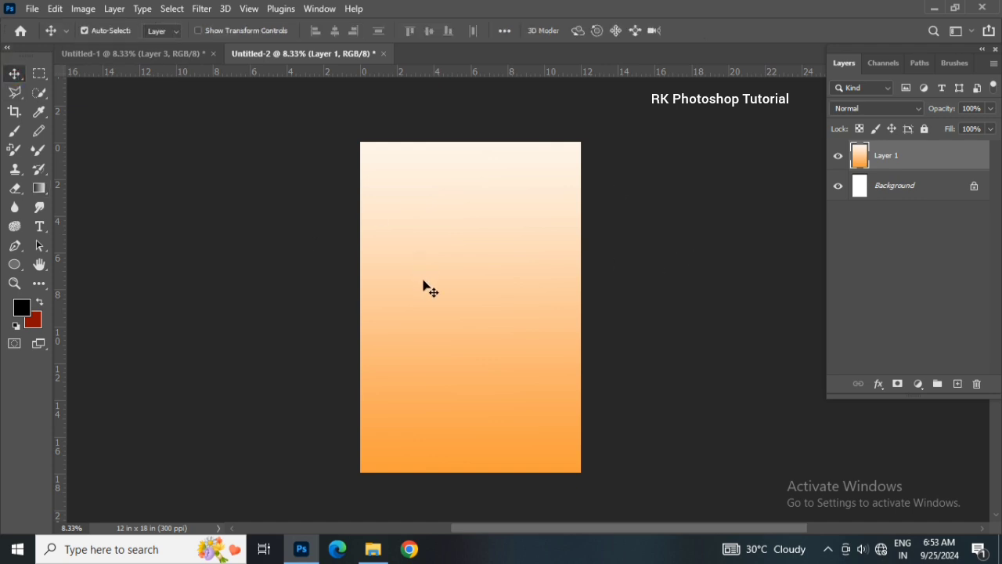
- Copy the rightmost bride cutout from Untitled-1 into Untitled-2 and enlarge it to about 157%, reaching the canvas's lower and right edges
{"action": "key", "text": "ctrl+plus"}
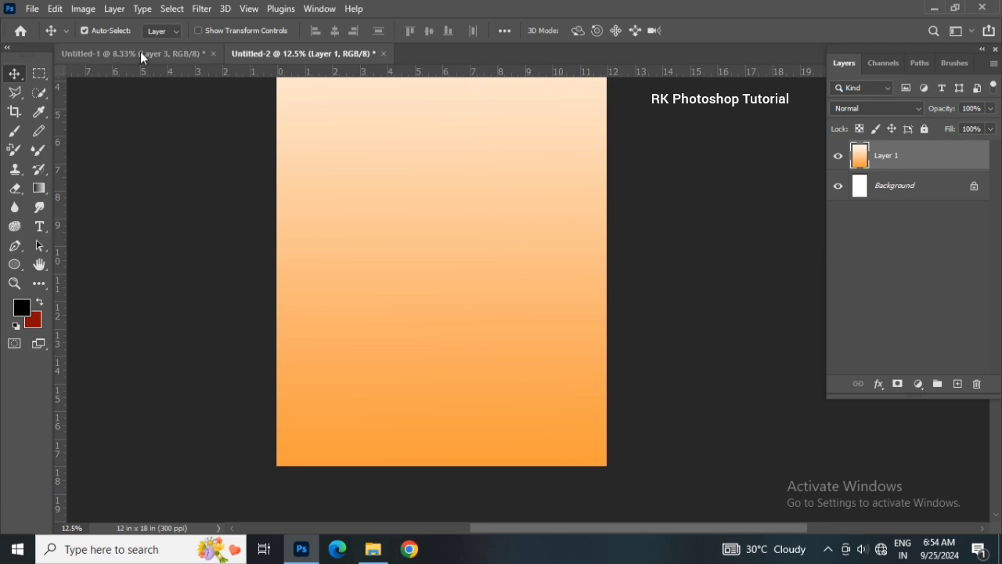
{"action": "left_click", "coordinate": [141, 54]}
{"action": "left_click_drag", "start_coordinate": [579, 254], "coordinate": [492, 345]}
{"action": "scroll", "coordinate": [492, 353], "scroll_direction": "down", "scroll_amount": 2}
{"action": "key", "text": "ctrl+t"}
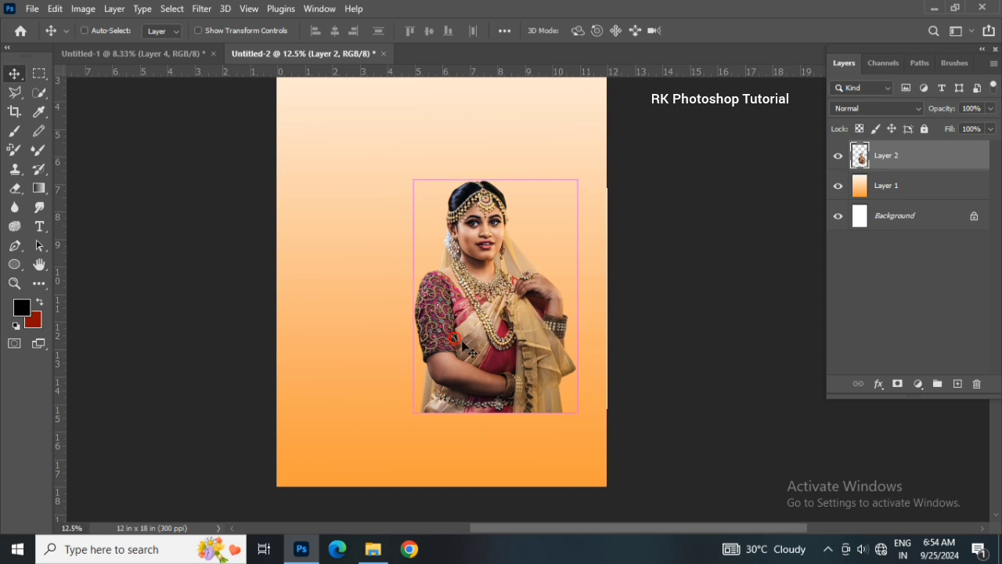
{"action": "left_click_drag", "start_coordinate": [578, 409], "coordinate": [551, 401]}
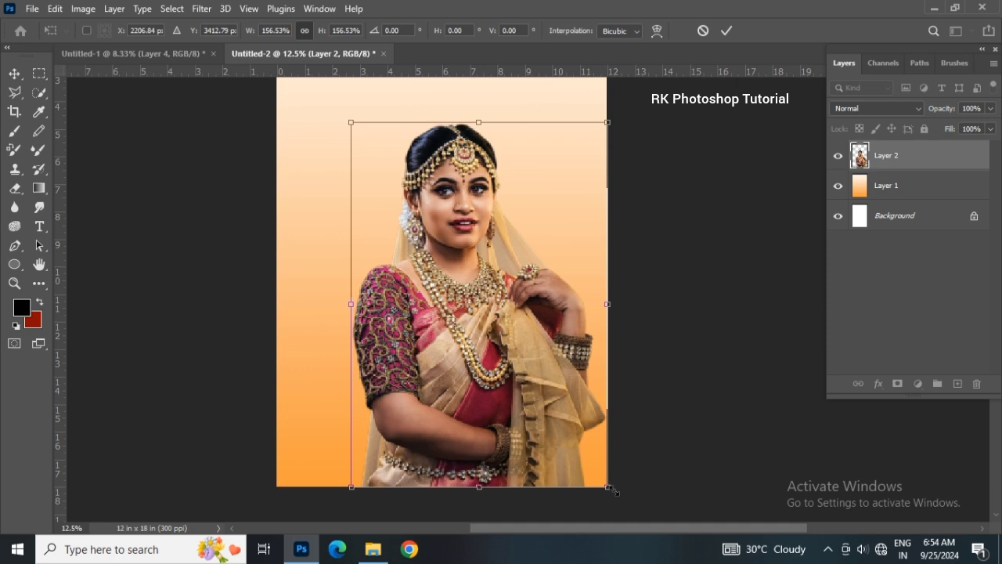
{"action": "left_click_drag", "start_coordinate": [615, 491], "coordinate": [617, 491]}
{"action": "key", "text": "Return"}
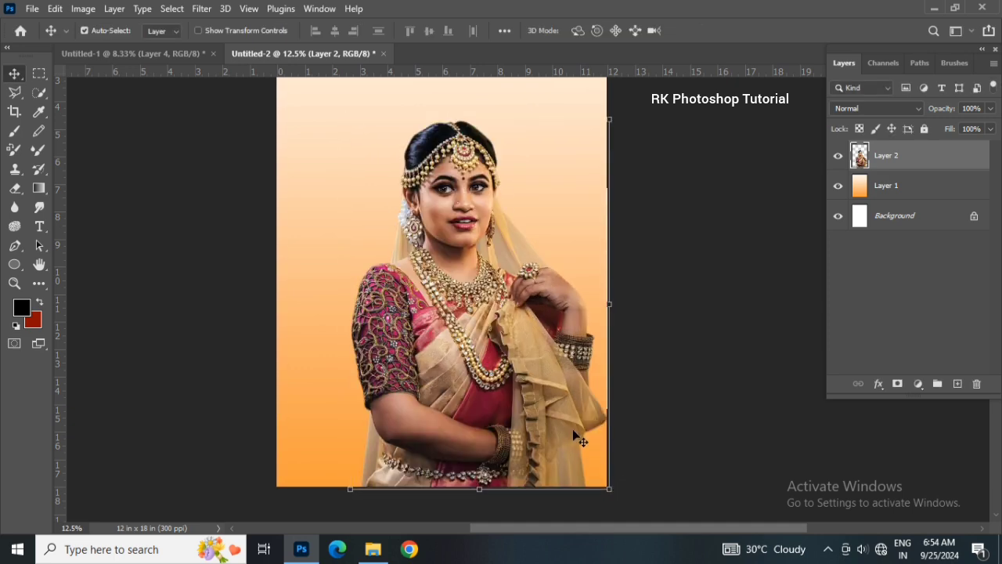
- Copy the leftmost bride cutout from Untitled-1 into Untitled-2, enlarge it, and place it over the first bride at the lower right
{"action": "scroll", "coordinate": [573, 428], "scroll_direction": "up", "scroll_amount": 1}
{"action": "scroll", "coordinate": [578, 436], "scroll_direction": "up", "scroll_amount": 1}
{"action": "left_click", "coordinate": [110, 54]}
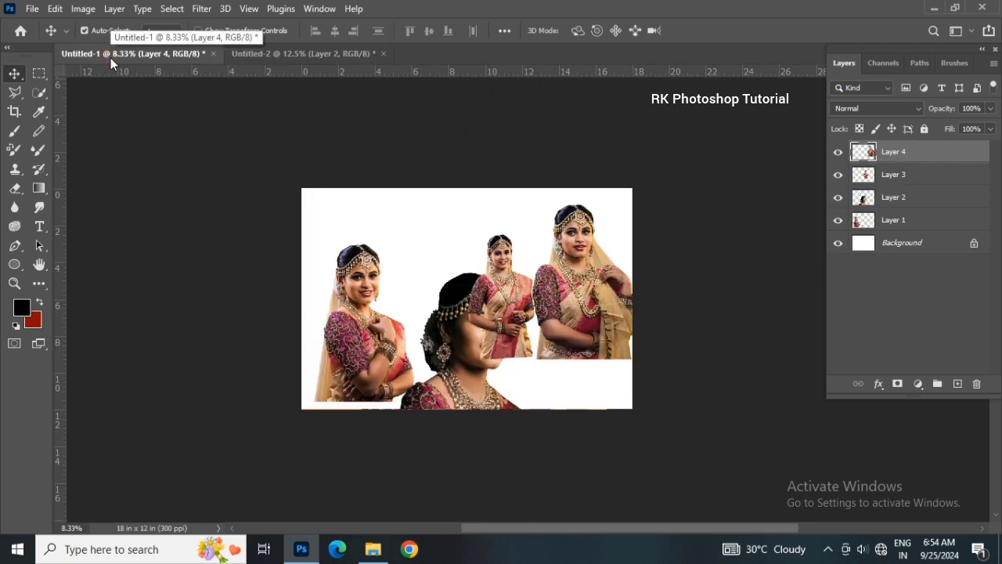
{"action": "left_click_drag", "start_coordinate": [371, 280], "coordinate": [451, 302]}
{"action": "key", "text": "ctrl+minus"}
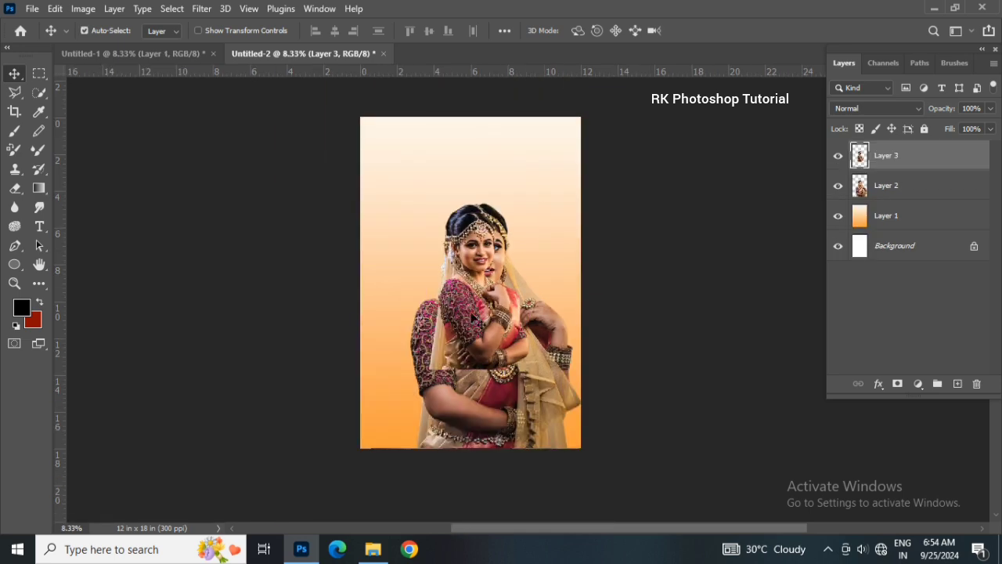
{"action": "key", "text": "ctrl+t"}
{"action": "left_click_drag", "start_coordinate": [527, 369], "coordinate": [599, 425]}
{"action": "key", "text": "Return"}
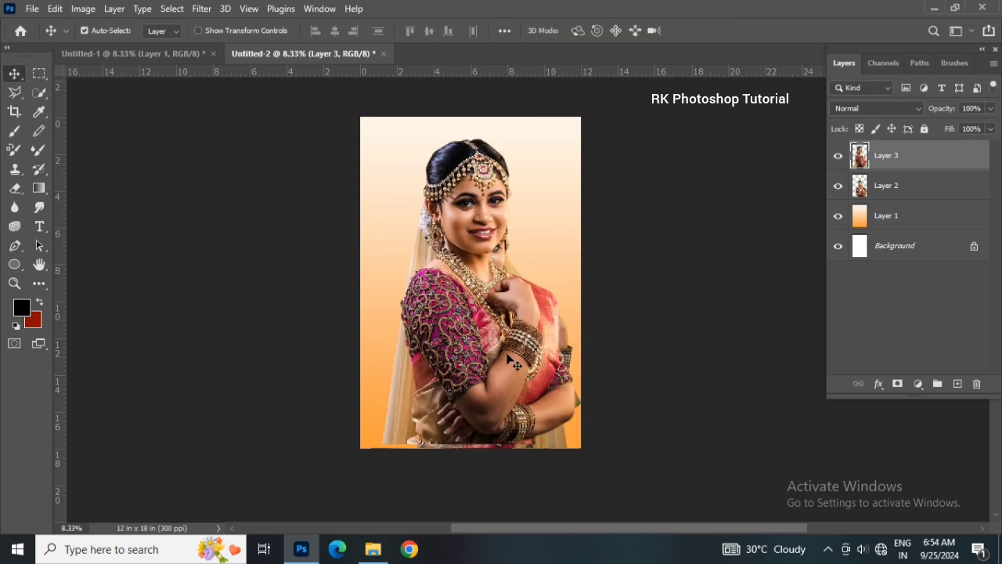
{"action": "left_click_drag", "start_coordinate": [497, 341], "coordinate": [516, 369]}
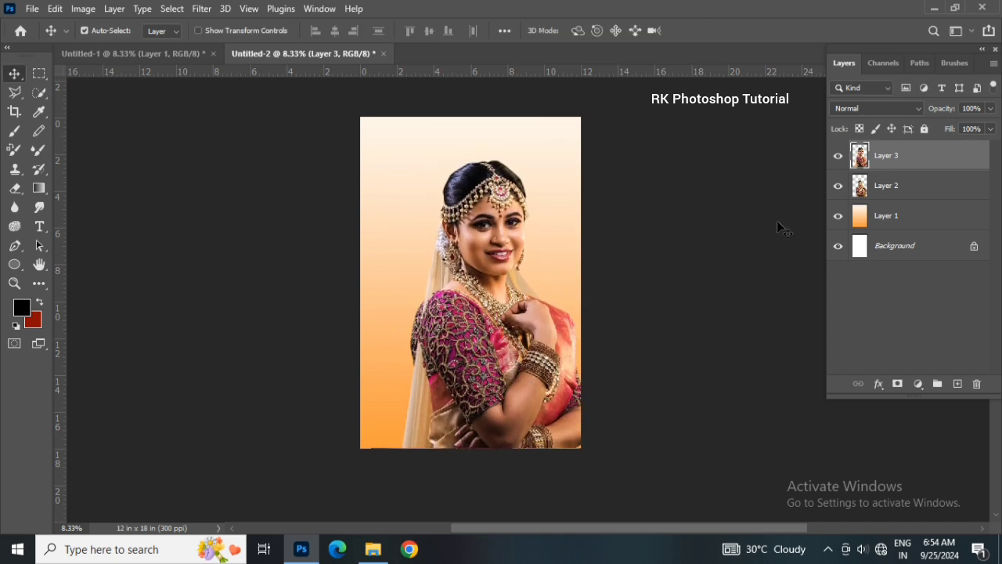
- Transform the Layer 2 bride behind: shift her up and left, scale to 118.79%, and rotate -4.49°
{"action": "left_click", "coordinate": [895, 195]}
{"action": "key", "text": "ctrl+t"}
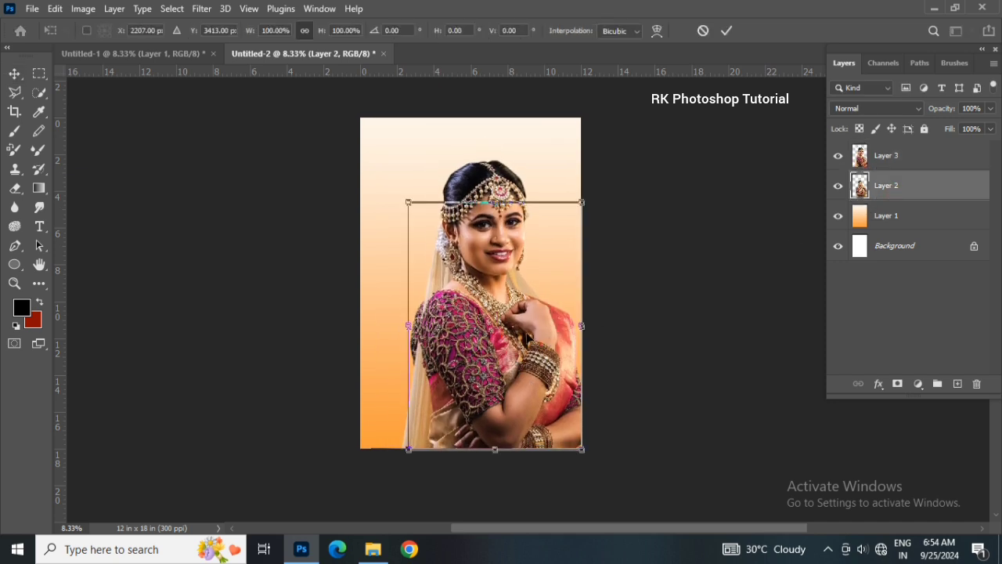
{"action": "left_click_drag", "start_coordinate": [542, 344], "coordinate": [484, 305]}
{"action": "left_click_drag", "start_coordinate": [524, 406], "coordinate": [540, 443]}
{"action": "left_click_drag", "start_coordinate": [413, 307], "coordinate": [438, 323]}
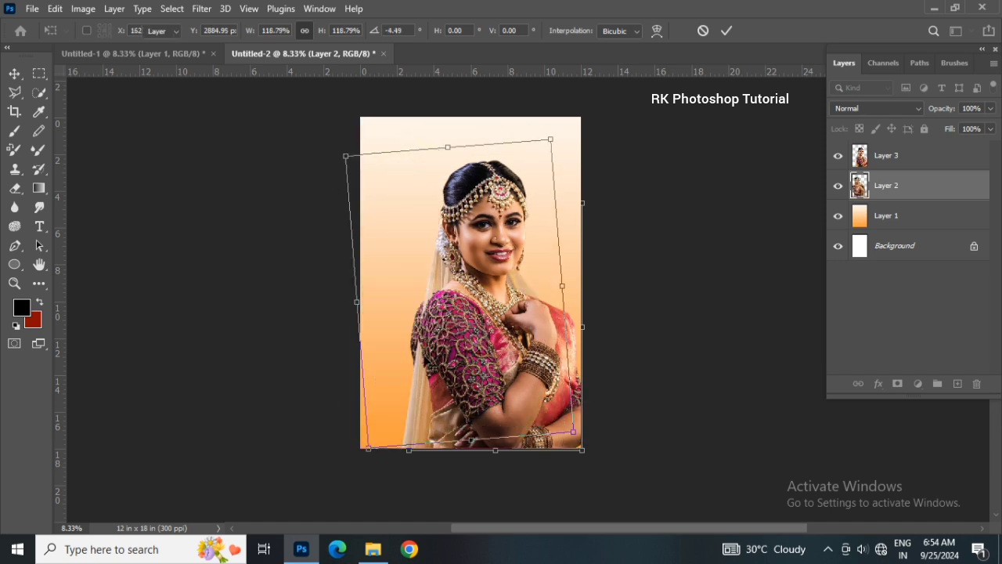
{"action": "key", "text": "Return"}
- Scale the front bride on Layer 3 to 85.36% and settle her at the canvas's lower right, level with the bottom edge
{"action": "left_click", "coordinate": [469, 339], "text": "ctrl"}
{"action": "key", "text": "ctrl+t"}
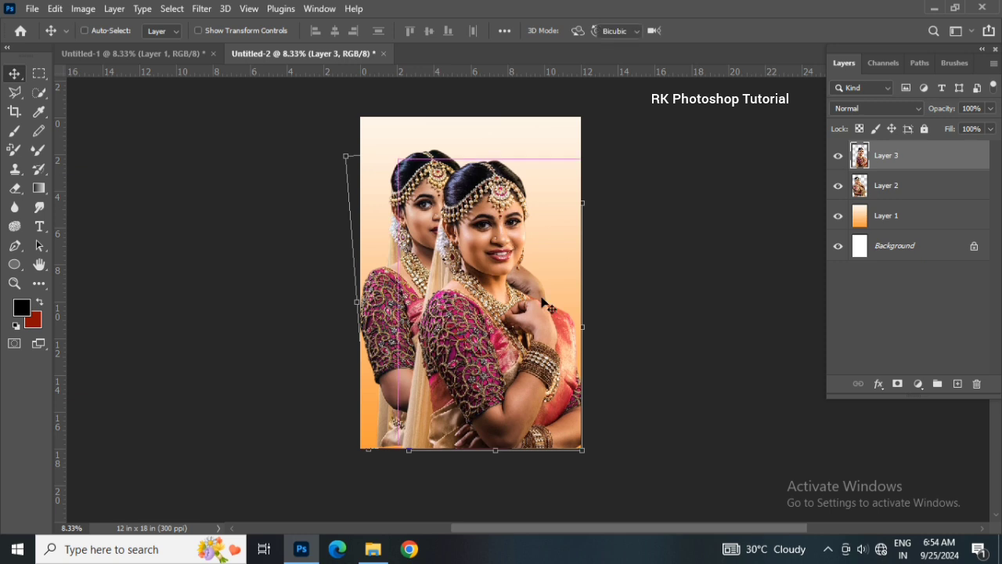
{"action": "scroll", "coordinate": [582, 173], "scroll_direction": "down", "scroll_amount": 1}
{"action": "left_click_drag", "start_coordinate": [594, 147], "coordinate": [577, 174]}
{"action": "left_click_drag", "start_coordinate": [493, 363], "coordinate": [501, 378]}
{"action": "left_click_drag", "start_coordinate": [585, 184], "coordinate": [584, 185]}
{"action": "key", "text": "Up"}
{"action": "key", "text": "Up"}
{"action": "key", "text": "Up"}
{"action": "key", "text": "Up"}
{"action": "key", "text": "Up"}
{"action": "key", "text": "Up"}
{"action": "key", "text": "Up"}
{"action": "key", "text": "Up"}
{"action": "key", "text": "Up"}
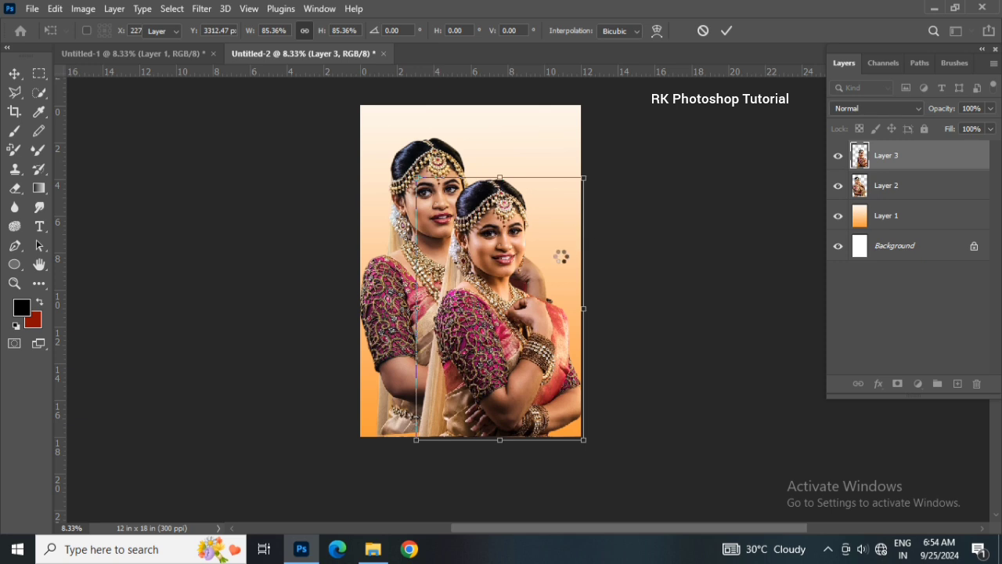
{"action": "key", "text": "Return"}
{"action": "left_click_drag", "start_coordinate": [551, 352], "coordinate": [549, 350]}
{"action": "scroll", "coordinate": [567, 345], "scroll_direction": "up", "scroll_amount": 1}
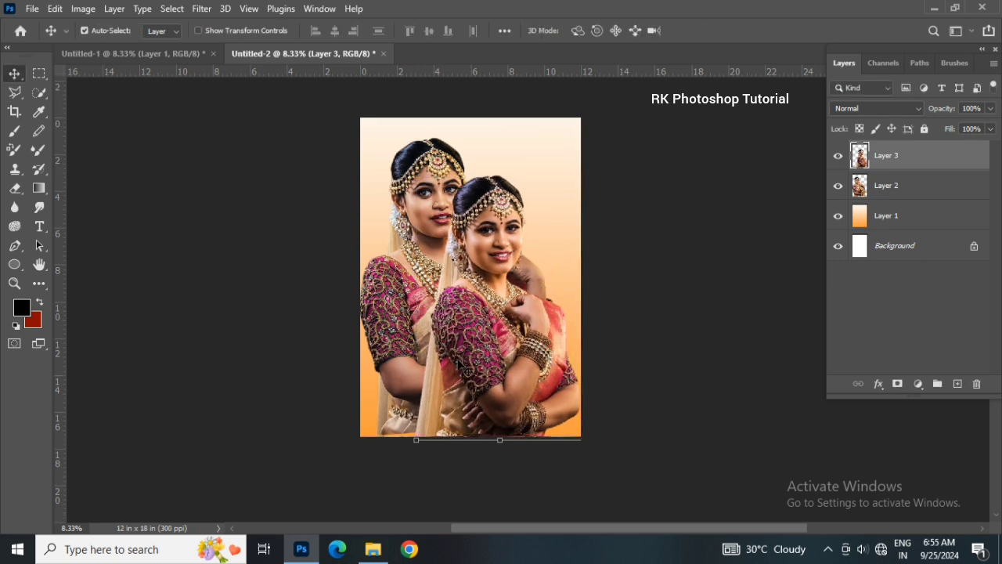
- Move the rear bride slightly left and the front bride slightly right to spread the two apart
{"action": "left_click", "coordinate": [436, 252]}
{"action": "left_click_drag", "start_coordinate": [433, 227], "coordinate": [415, 228]}
{"action": "left_click_drag", "start_coordinate": [503, 365], "coordinate": [507, 365]}
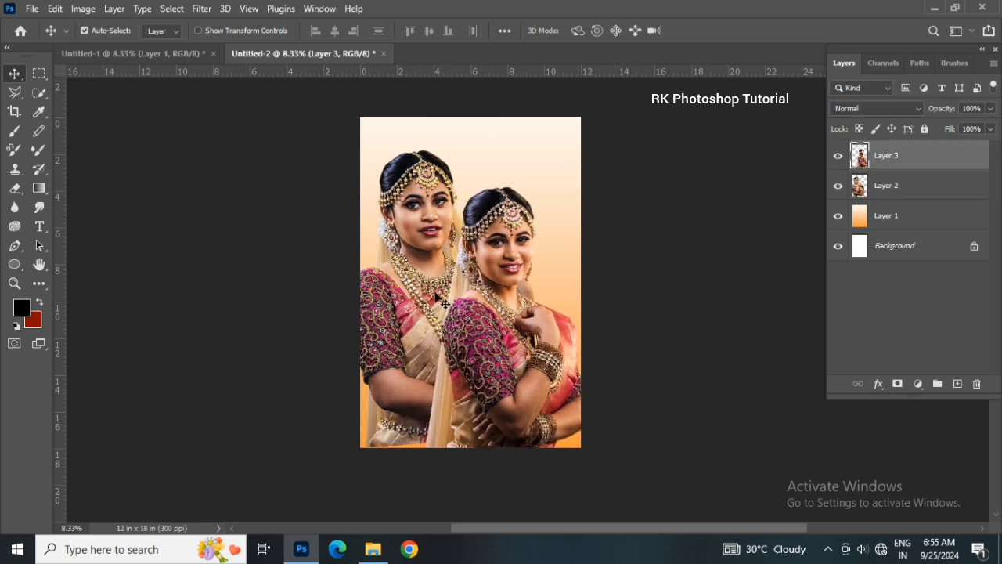
{"action": "left_click_drag", "start_coordinate": [436, 296], "coordinate": [439, 253]}
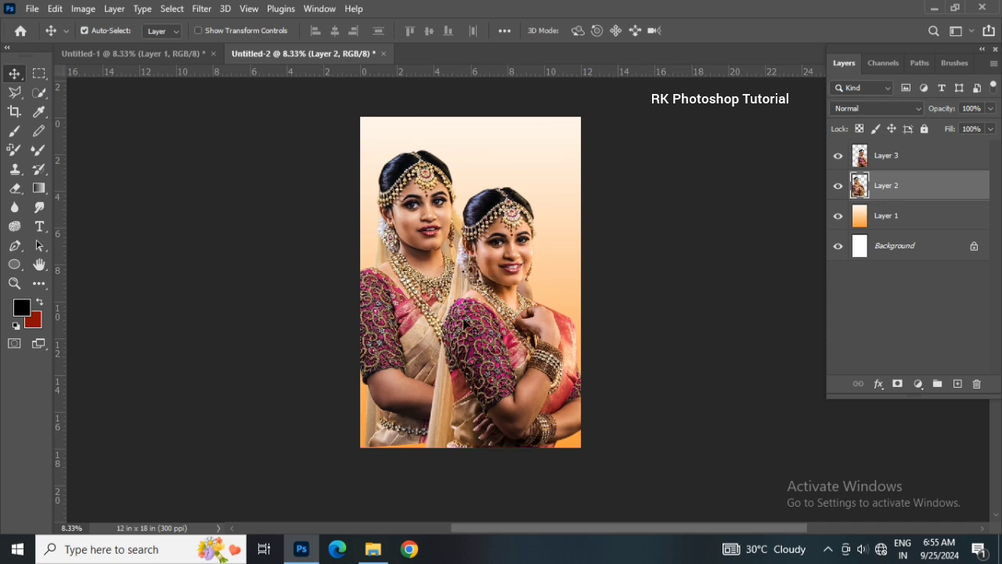
- Select Layer 3 and Layer 2 together and scale both brides to 91.79%
{"action": "left_click", "coordinate": [464, 321]}
{"action": "left_click", "coordinate": [985, 182], "text": "shift"}
{"action": "key", "text": "ctrl+t"}
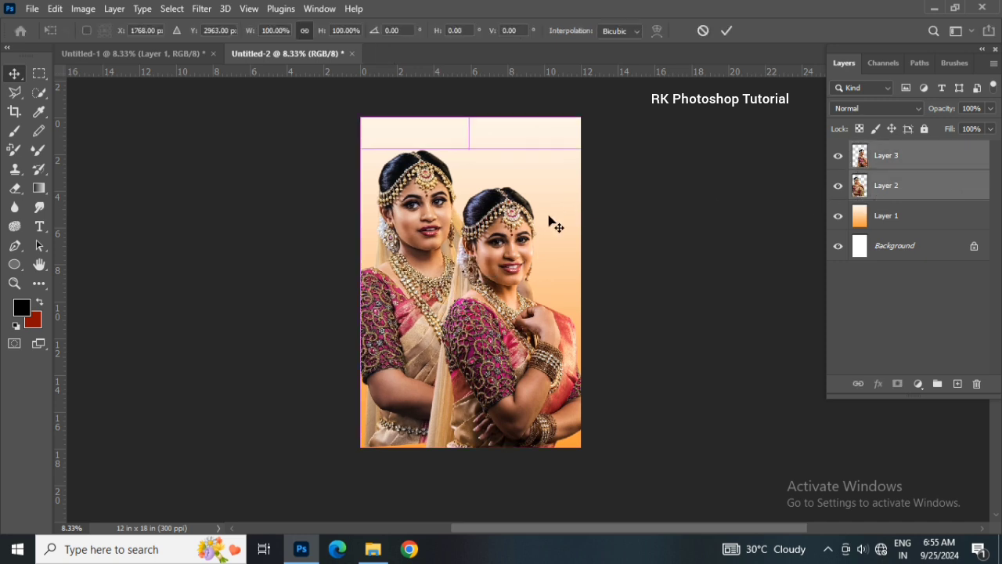
{"action": "left_click_drag", "start_coordinate": [590, 137], "coordinate": [573, 144]}
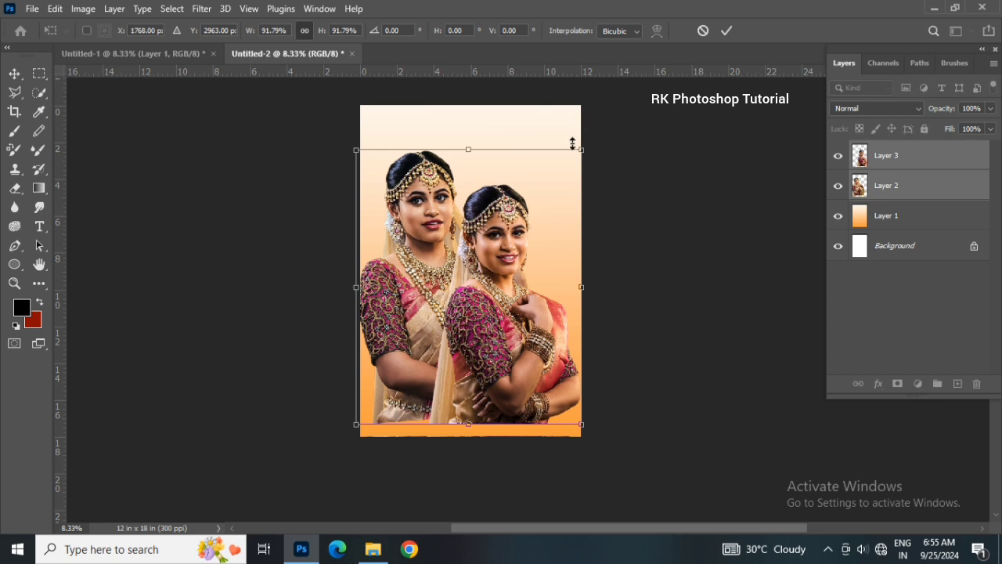
- Nudge both brides down until they meet the canvas's bottom edge
{"action": "key", "text": "Down"}
{"action": "key", "text": "Down"}
{"action": "key", "text": "Down"}
{"action": "key", "text": "Down"}
{"action": "key", "text": "Down"}
{"action": "key", "text": "Down"}
{"action": "key", "text": "Down"}
{"action": "key", "text": "Down"}
{"action": "key", "text": "Down"}
{"action": "key", "text": "Down"}
{"action": "key", "text": "Down"}
{"action": "key", "text": "Down"}
{"action": "key", "text": "Down"}
{"action": "key", "text": "Down"}
{"action": "key", "text": "Down"}
{"action": "key", "text": "Down"}
{"action": "key", "text": "Down"}
{"action": "key", "text": "Down"}
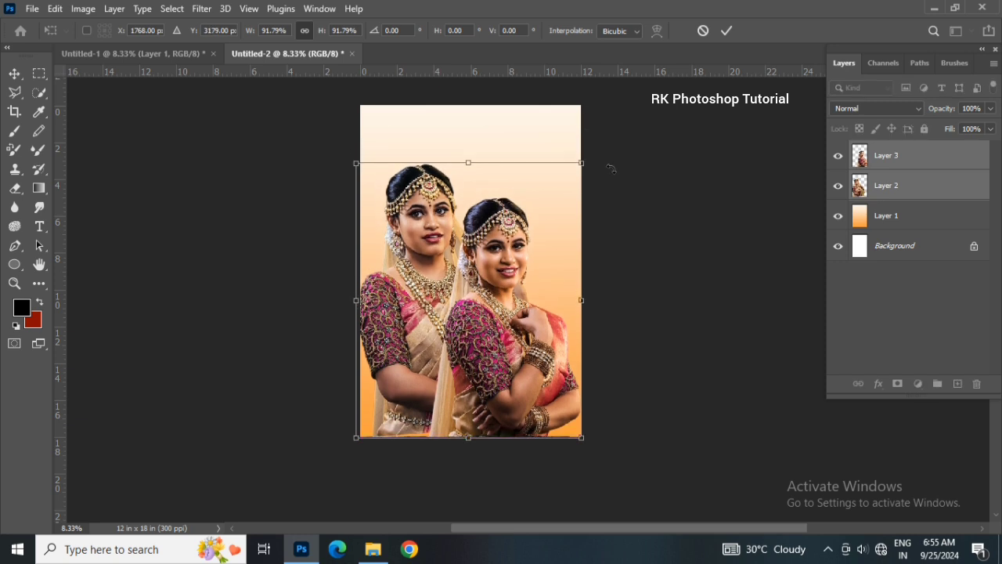
- Nudge both brides up, leaving an orange strip below them, and apply the transform
{"action": "key", "text": "Up"}
{"action": "key", "text": "Up"}
{"action": "key", "text": "Up"}
{"action": "key", "text": "Up"}
{"action": "key", "text": "Up"}
{"action": "key", "text": "Up"}
{"action": "key", "text": "Up"}
{"action": "key", "text": "Up"}
{"action": "key", "text": "Up"}
{"action": "key", "text": "Up"}
{"action": "key", "text": "Up"}
{"action": "key", "text": "Up"}
{"action": "key", "text": "Up"}
{"action": "key", "text": "Up"}
{"action": "key", "text": "Up"}
{"action": "key", "text": "Up"}
{"action": "key", "text": "Up"}
{"action": "key", "text": "Up"}
{"action": "key", "text": "Up"}
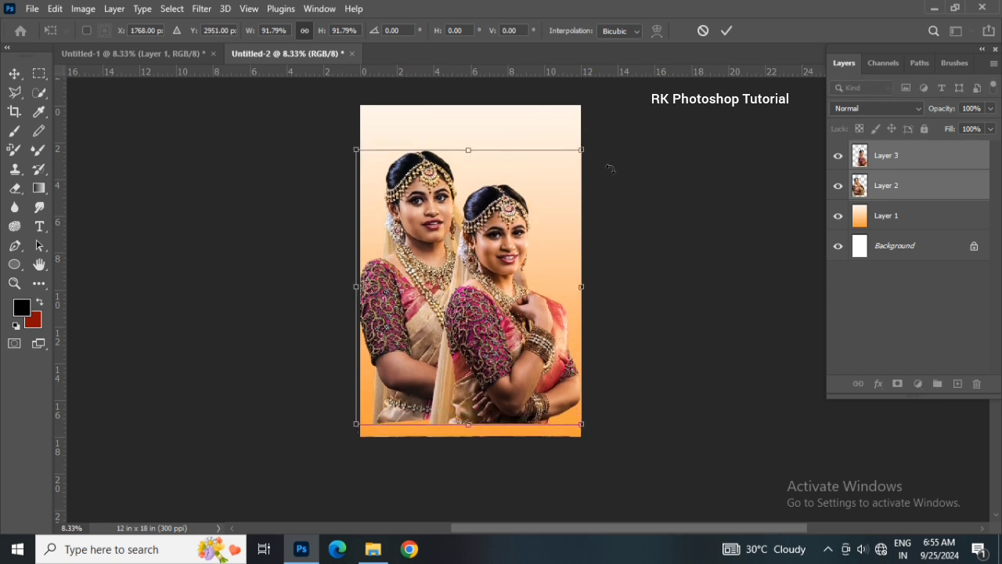
{"action": "key", "text": "Return"}
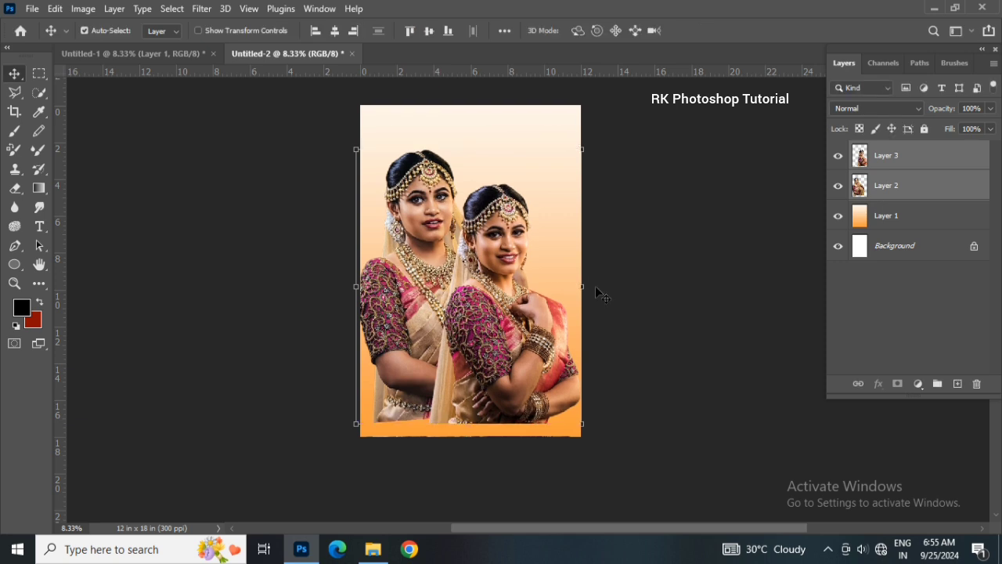
- Move the front bride on Layer 3 about 0.32 in to the right, keeping her height
{"action": "scroll", "coordinate": [595, 285], "scroll_direction": "down", "scroll_amount": 1}
{"action": "left_click", "coordinate": [558, 246]}
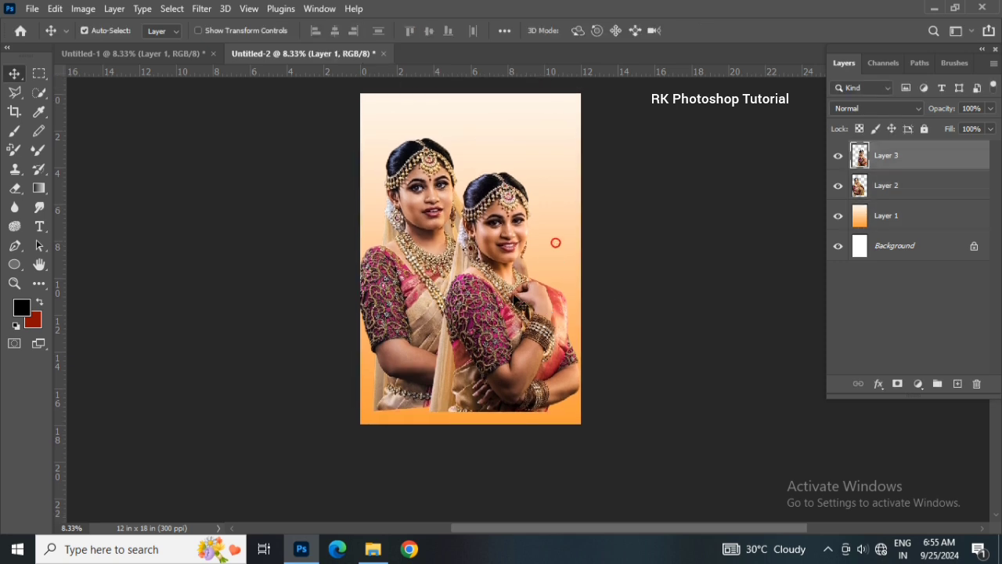
{"action": "left_click_drag", "start_coordinate": [488, 329], "coordinate": [490, 326]}
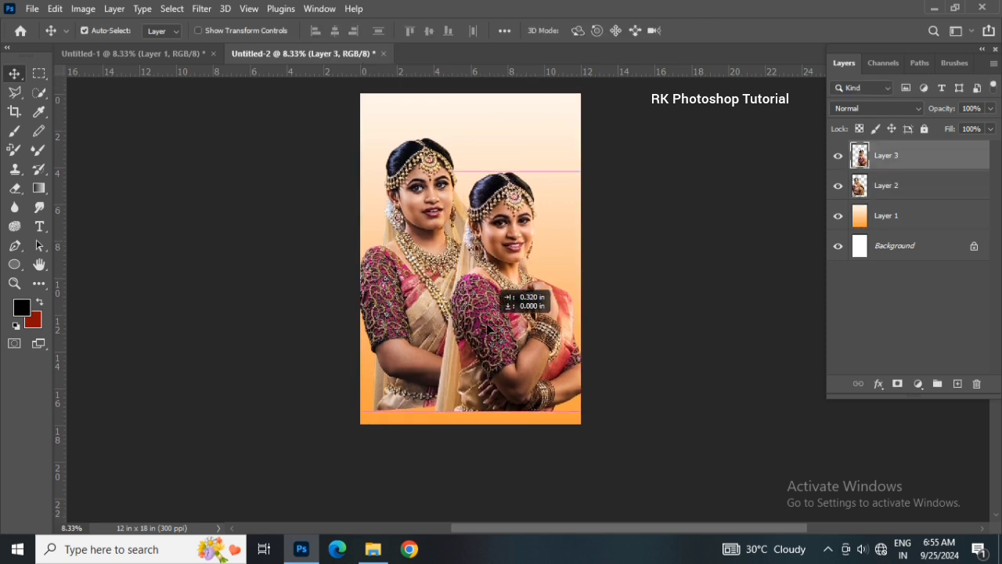
- Nudge the rear bride on Layer 2 slightly to the left and lower the layer's opacity to 58%
{"action": "left_click", "coordinate": [421, 301]}
{"action": "key", "text": "Left"}
{"action": "key", "text": "Left"}
{"action": "scroll", "coordinate": [536, 313], "scroll_direction": "down", "scroll_amount": 1}
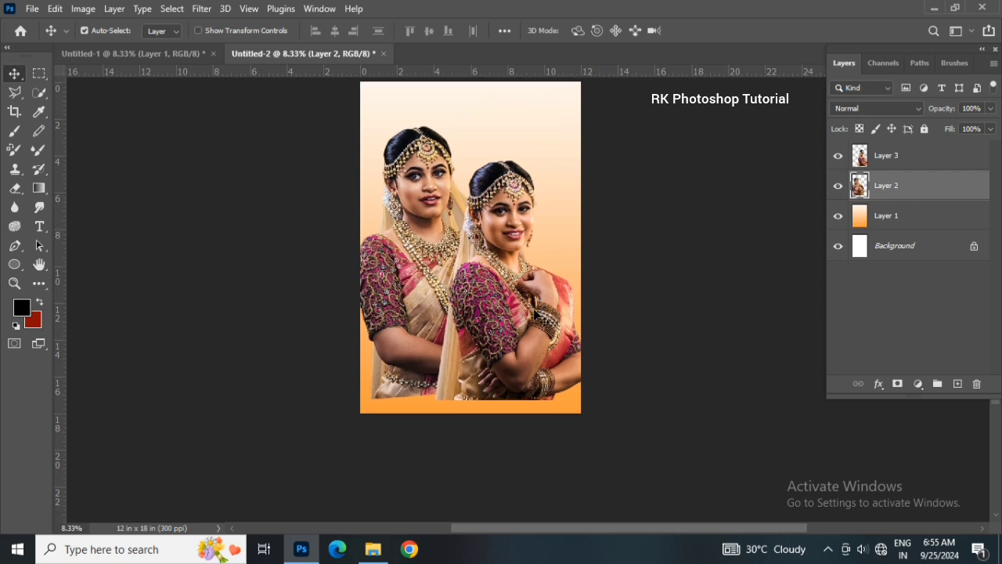
{"action": "scroll", "coordinate": [538, 319], "scroll_direction": "up", "scroll_amount": 4}
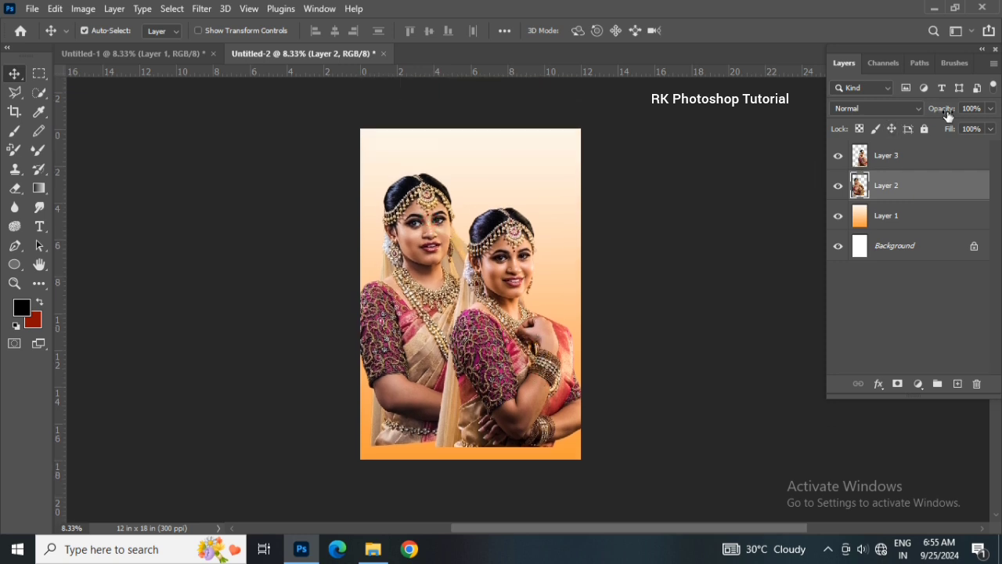
{"action": "left_click_drag", "start_coordinate": [947, 114], "coordinate": [916, 113]}
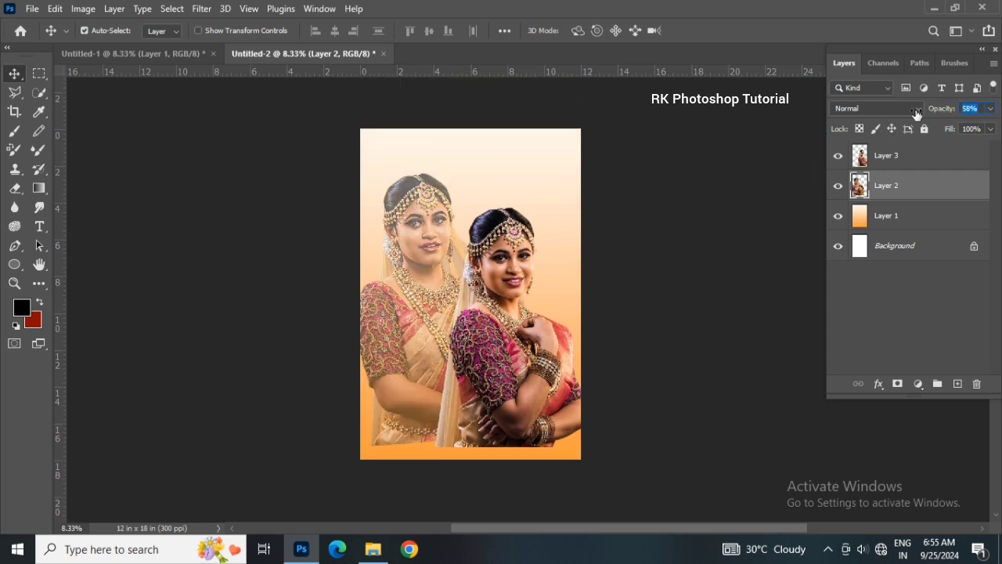
- Add a new empty layer above the front bride on Layer 3
{"action": "left_click", "coordinate": [956, 168]}
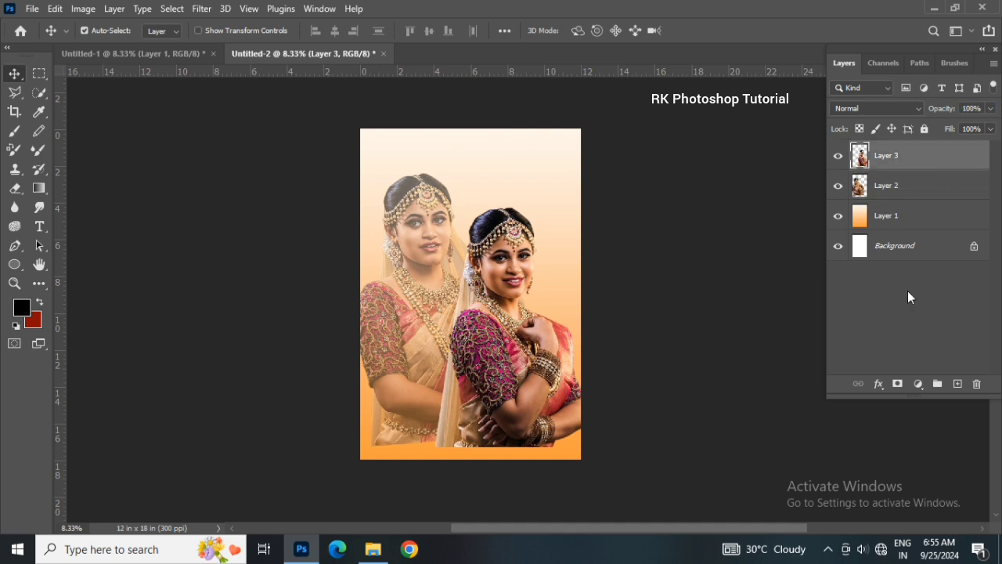
{"action": "left_click", "coordinate": [957, 383]}
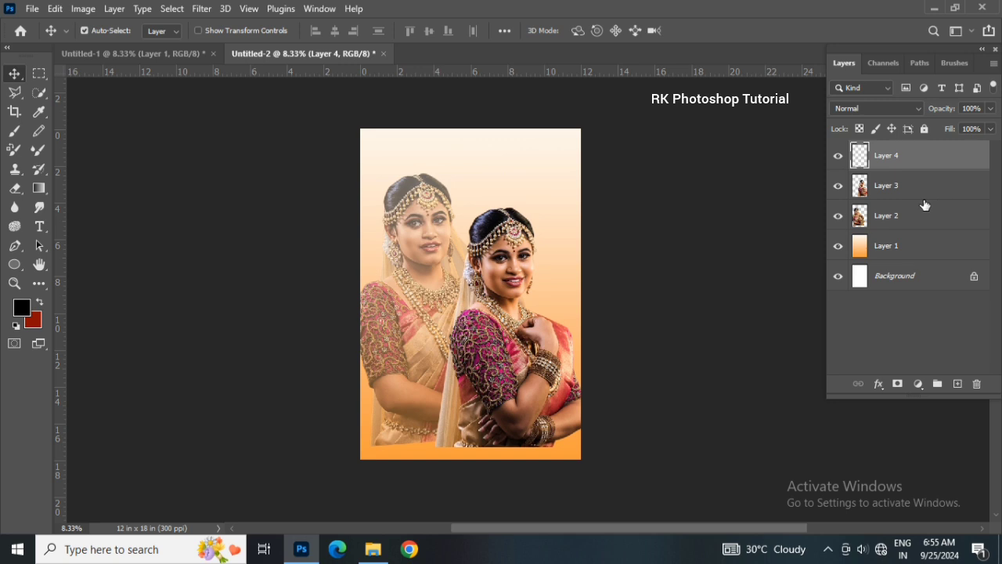
{"action": "key", "text": "Delete"}
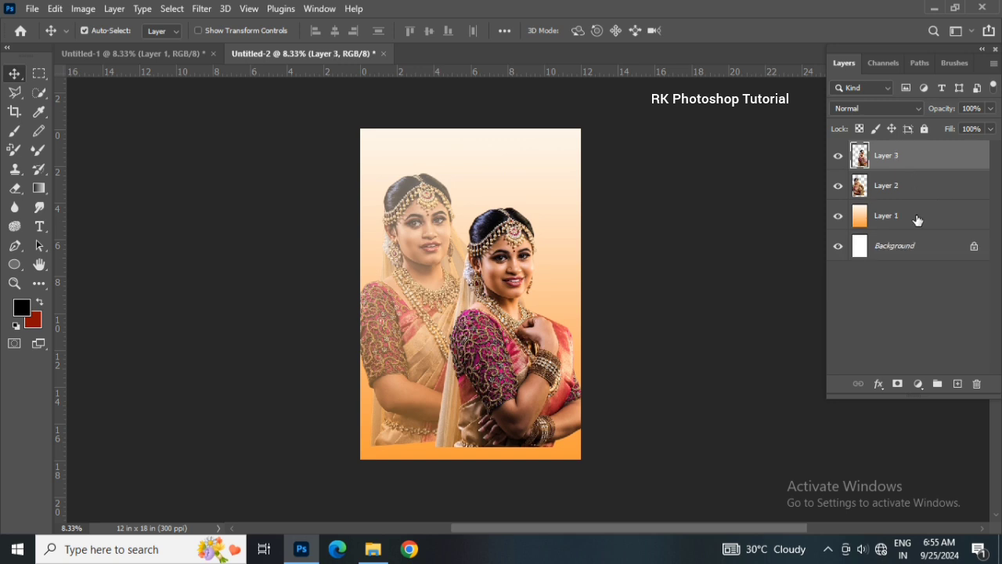
{"action": "left_click", "coordinate": [960, 384]}
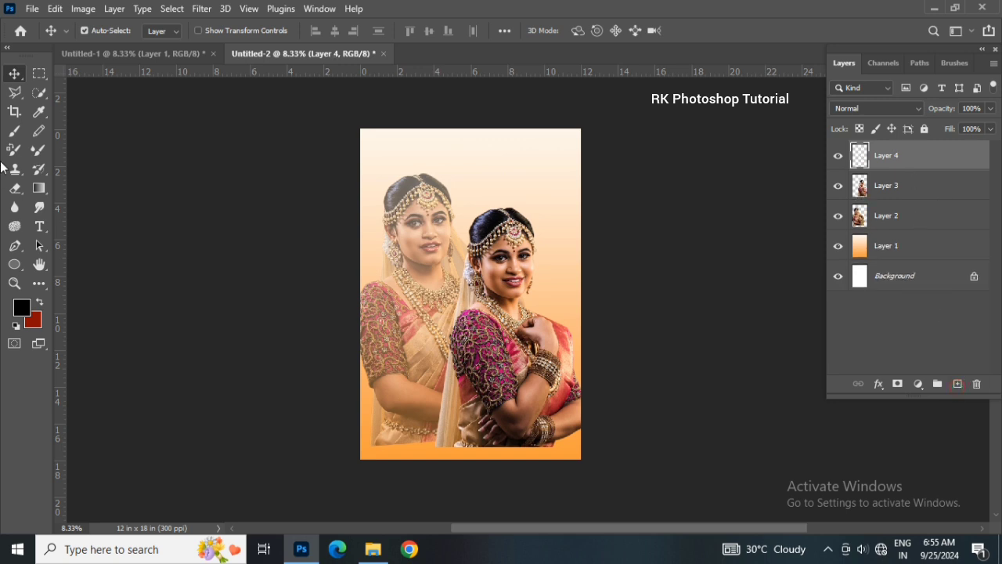
- Choose the Brush tool and set the foreground color to orange f99f40, sampled from the strip below the brides
{"action": "left_click", "coordinate": [12, 137]}
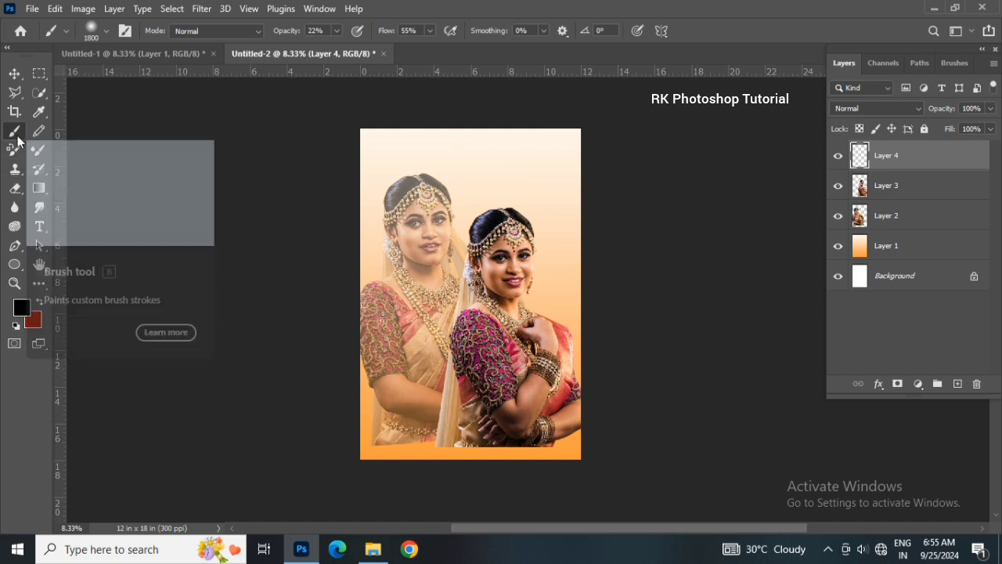
{"action": "left_click", "coordinate": [22, 308]}
{"action": "left_click", "coordinate": [442, 450]}
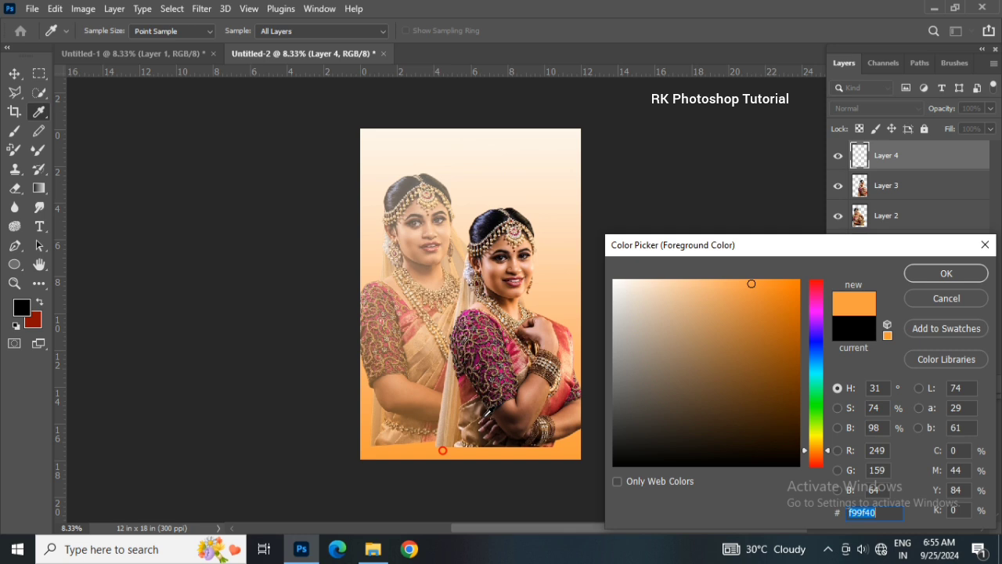
{"action": "left_click", "coordinate": [912, 274]}
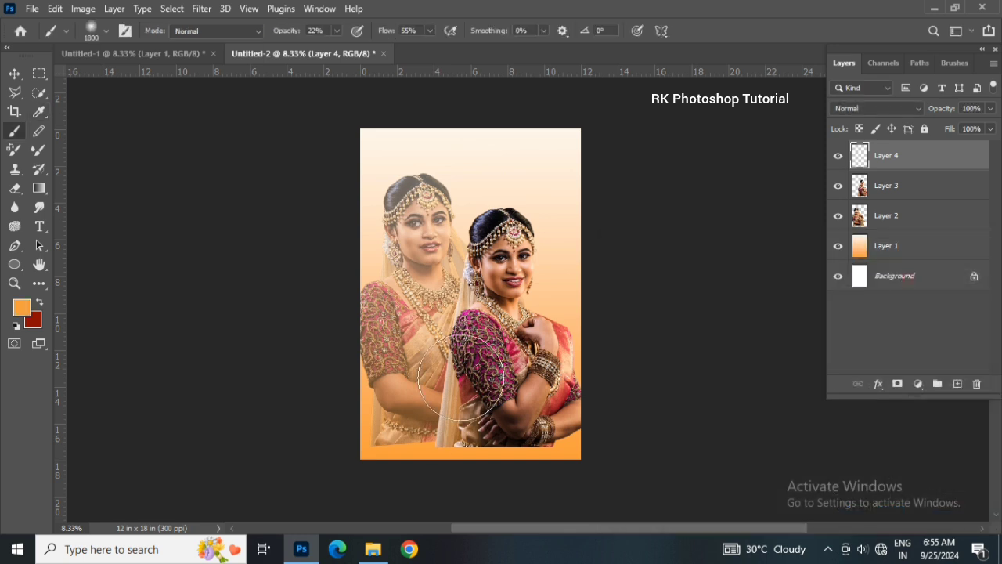
- Paint an orange fade over the brides' lower edges on Layer 4 with a 2300 px brush at 100% opacity
{"action": "key", "text": "bracketright"}
{"action": "key", "text": "bracketright"}
{"action": "key", "text": "bracketright"}
{"action": "key", "text": "bracketright"}
{"action": "key", "text": "bracketright"}
{"action": "left_click_drag", "start_coordinate": [283, 32], "coordinate": [545, 69]}
{"action": "mouse_move", "coordinate": [293, 458]}
{"action": "left_mouse_down"}
{"action": "mouse_move", "coordinate": [620, 462]}
{"action": "mouse_move", "coordinate": [186, 480]}
{"action": "mouse_move", "coordinate": [657, 471]}
{"action": "left_mouse_up"}
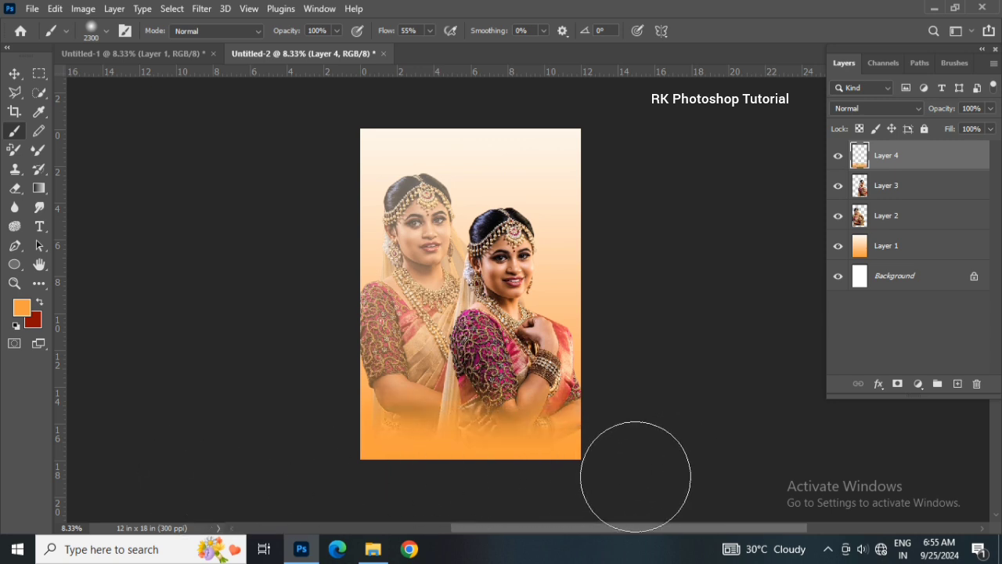
{"action": "scroll", "coordinate": [513, 438], "scroll_direction": "down", "scroll_amount": 2}
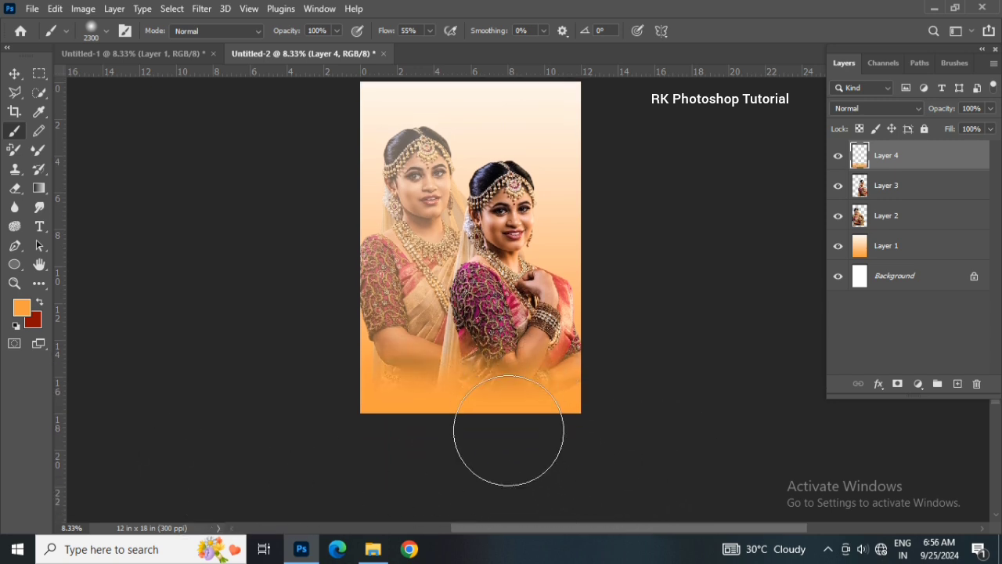
- Enlarge the brush to 3300 px and lower its opacity to 19%
{"action": "key", "text": "bracketright"}
{"action": "key", "text": "bracketright"}
{"action": "key", "text": "bracketright"}
{"action": "key", "text": "bracketright"}
{"action": "key", "text": "bracketright"}
{"action": "key", "text": "bracketright"}
{"action": "key", "text": "bracketright"}
{"action": "key", "text": "bracketright"}
{"action": "key", "text": "bracketright"}
{"action": "key", "text": "bracketright"}
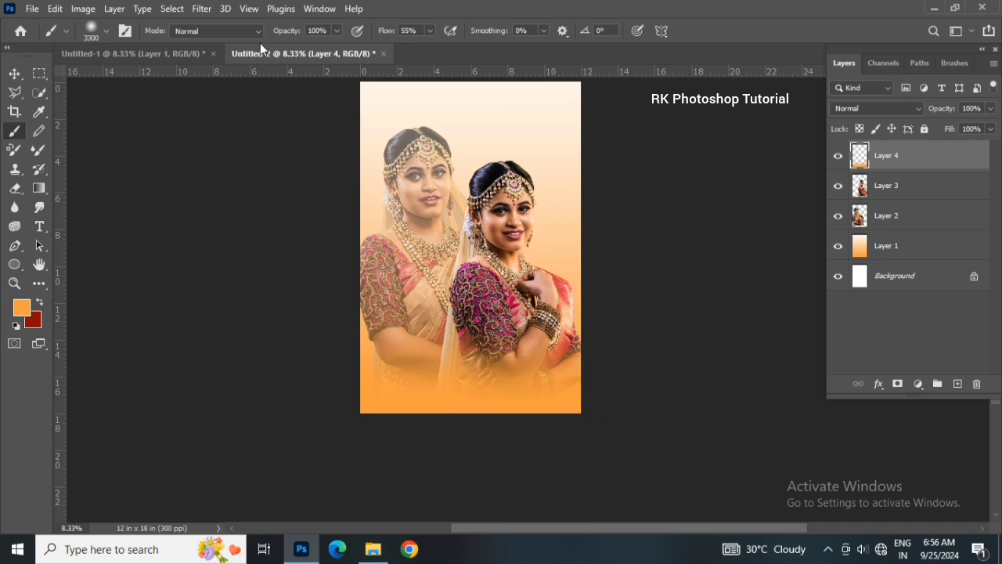
{"action": "left_click_drag", "start_coordinate": [284, 34], "coordinate": [228, 33]}
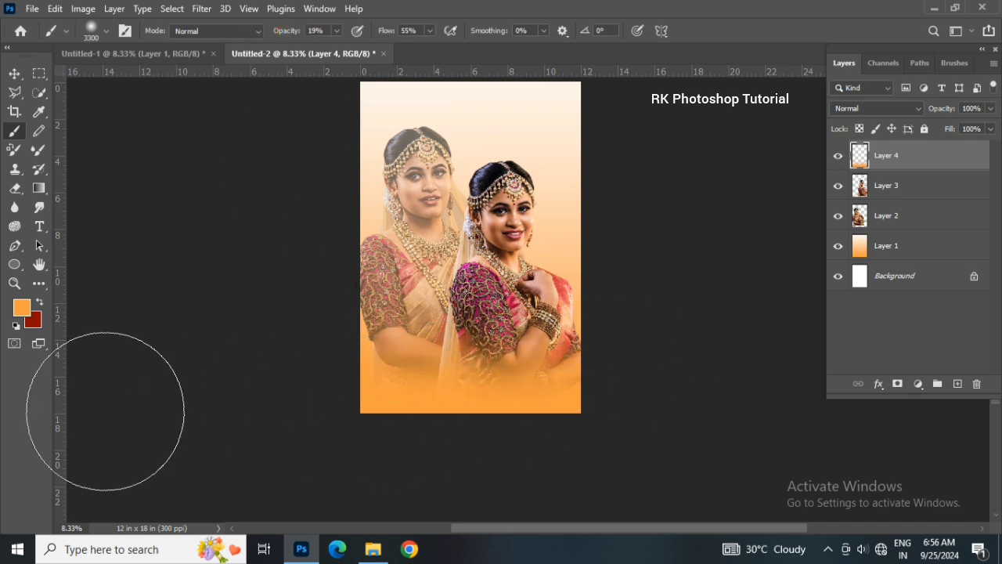
- Copy the small standing bride from Untitled-1 into Untitled-2 and stack her layer between Layer 4 and Layer 3
{"action": "left_click", "coordinate": [16, 74]}
{"action": "scroll", "coordinate": [443, 330], "scroll_direction": "up", "scroll_amount": 2}
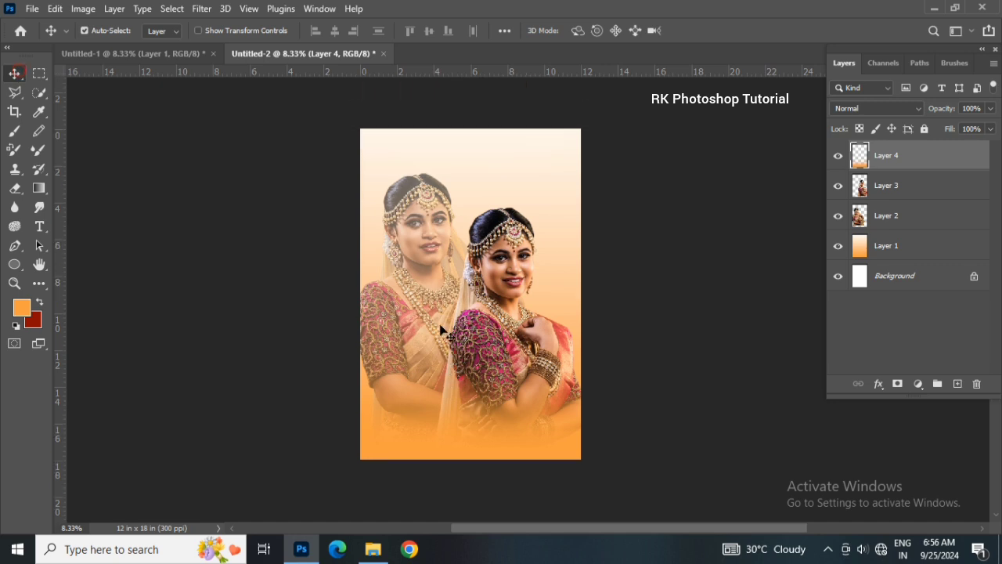
{"action": "scroll", "coordinate": [443, 329], "scroll_direction": "up", "scroll_amount": 1}
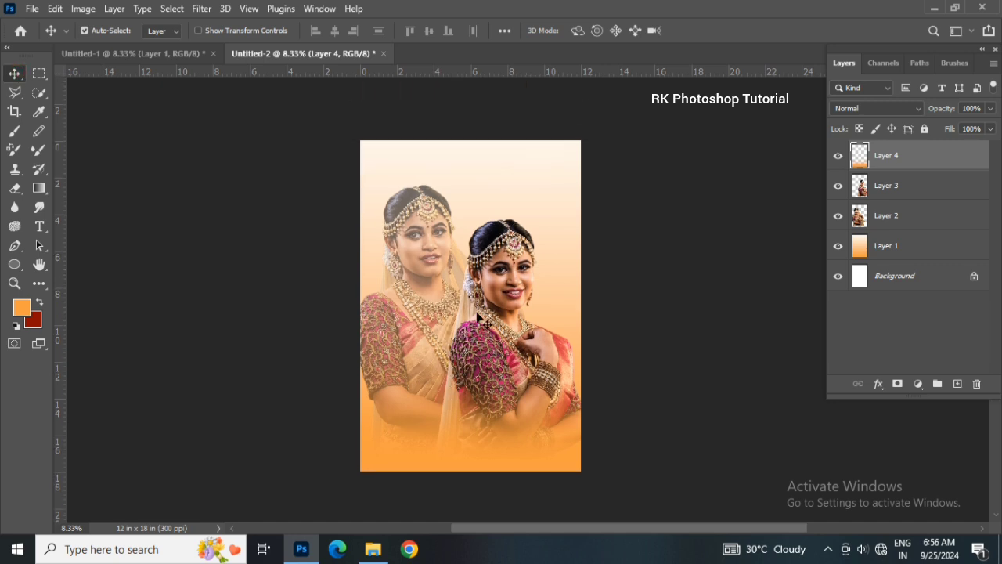
{"action": "left_click", "coordinate": [900, 247]}
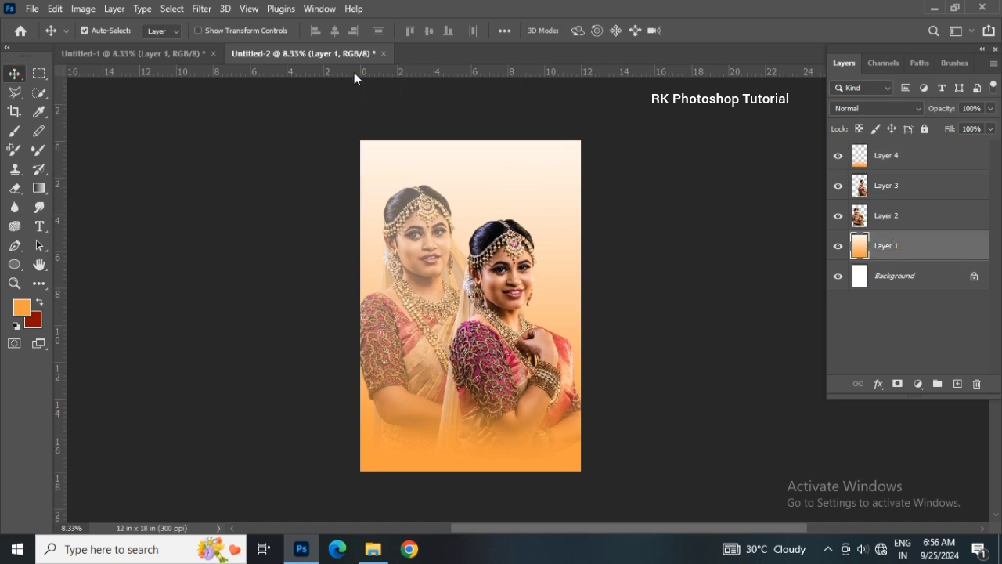
{"action": "left_click", "coordinate": [138, 53]}
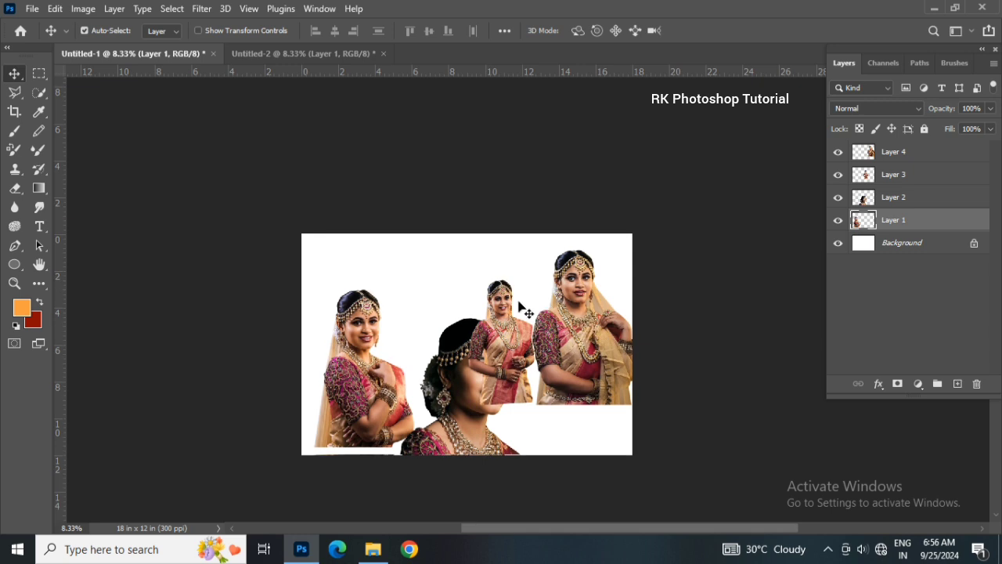
{"action": "left_click_drag", "start_coordinate": [508, 295], "coordinate": [479, 315]}
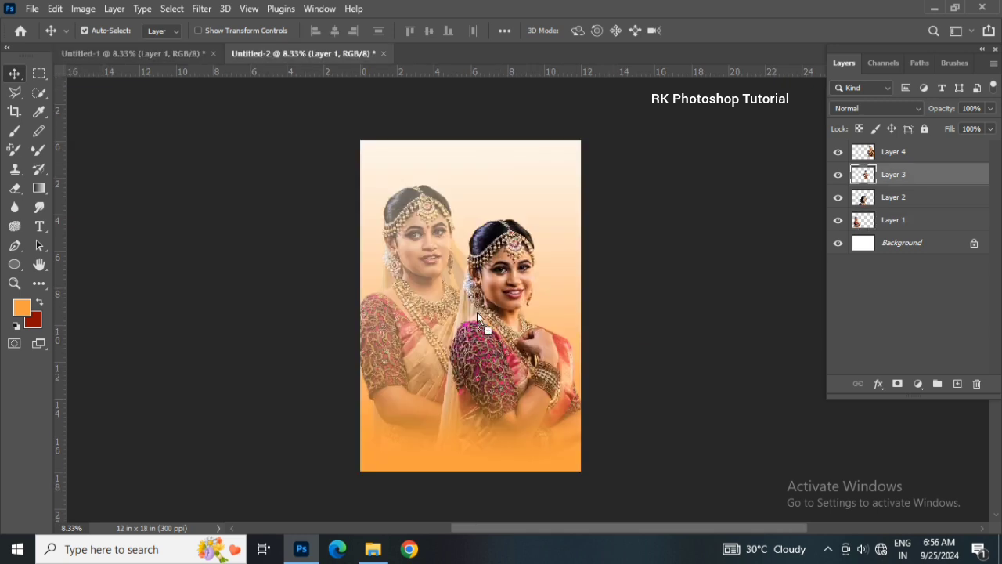
{"action": "left_click_drag", "start_coordinate": [477, 375], "coordinate": [468, 374]}
{"action": "scroll", "coordinate": [473, 374], "scroll_direction": "down", "scroll_amount": 1}
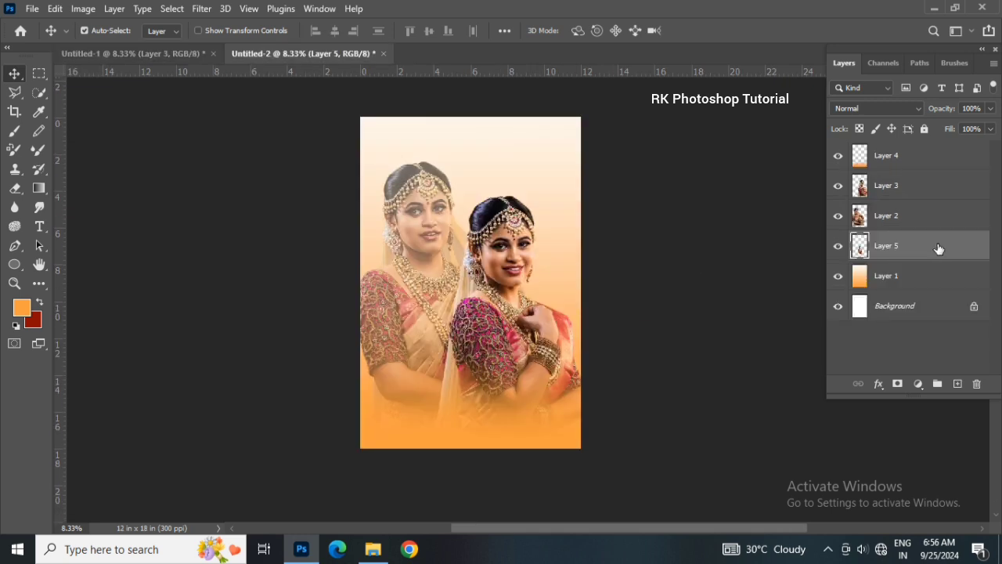
{"action": "left_click_drag", "start_coordinate": [948, 252], "coordinate": [930, 188]}
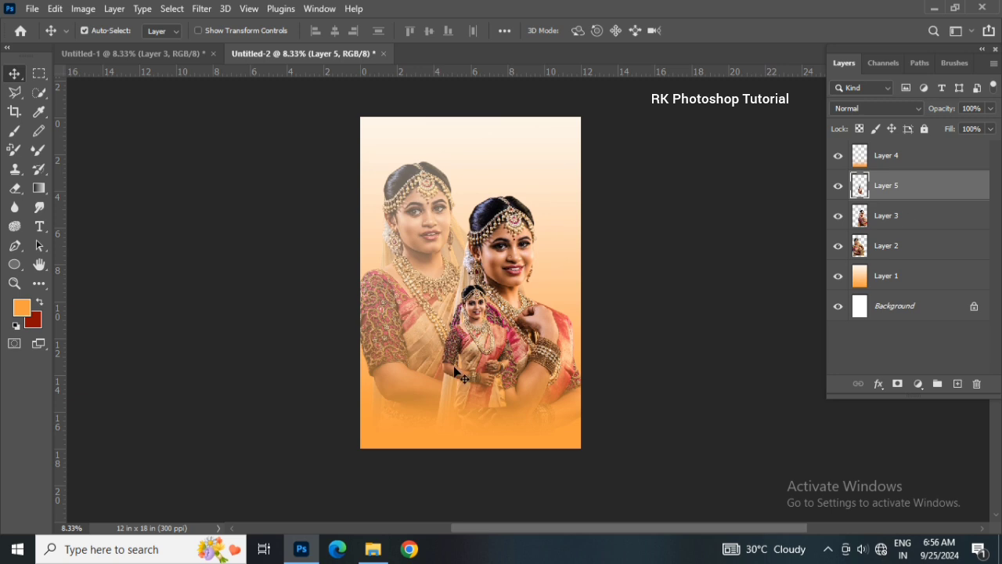
- Scale the small bride on Layer 5 to 173.16%, move her up and to the left, and apply the transform
{"action": "key", "text": "ctrl+t"}
{"action": "left_click_drag", "start_coordinate": [516, 409], "coordinate": [564, 437]}
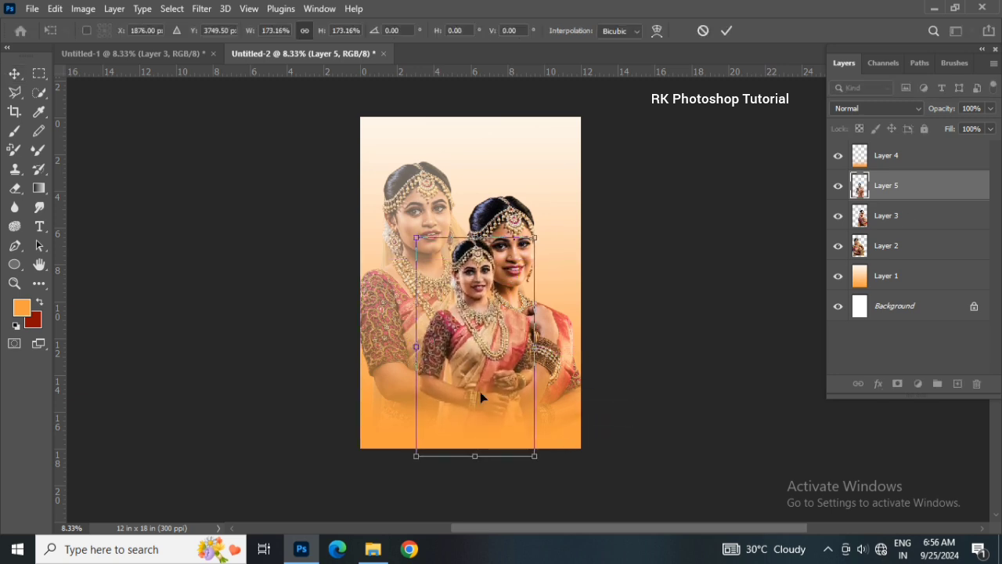
{"action": "left_click_drag", "start_coordinate": [480, 398], "coordinate": [453, 367]}
{"action": "key", "text": "Return"}
{"action": "scroll", "coordinate": [543, 384], "scroll_direction": "down", "scroll_amount": 1}
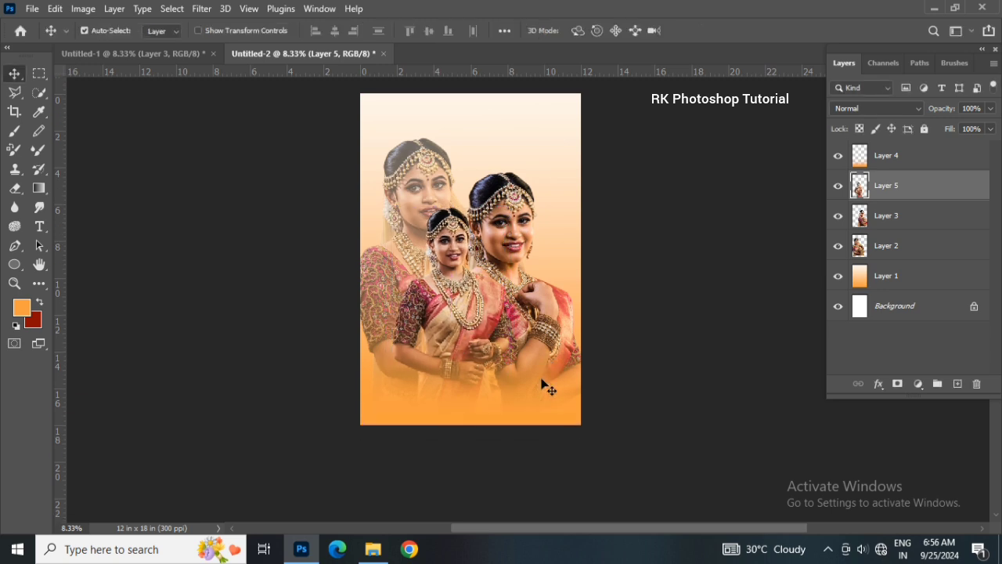
{"action": "scroll", "coordinate": [544, 384], "scroll_direction": "up", "scroll_amount": 1}
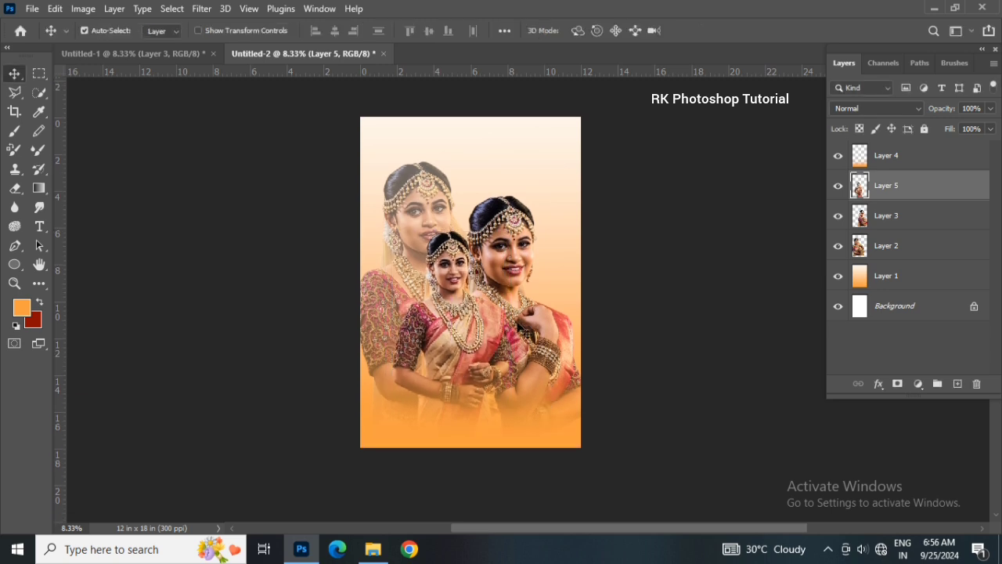
- Try several blend modes on the bride on Layer 3 and set it to Luminosity
{"action": "left_click", "coordinate": [523, 244]}
{"action": "left_click", "coordinate": [866, 110]}
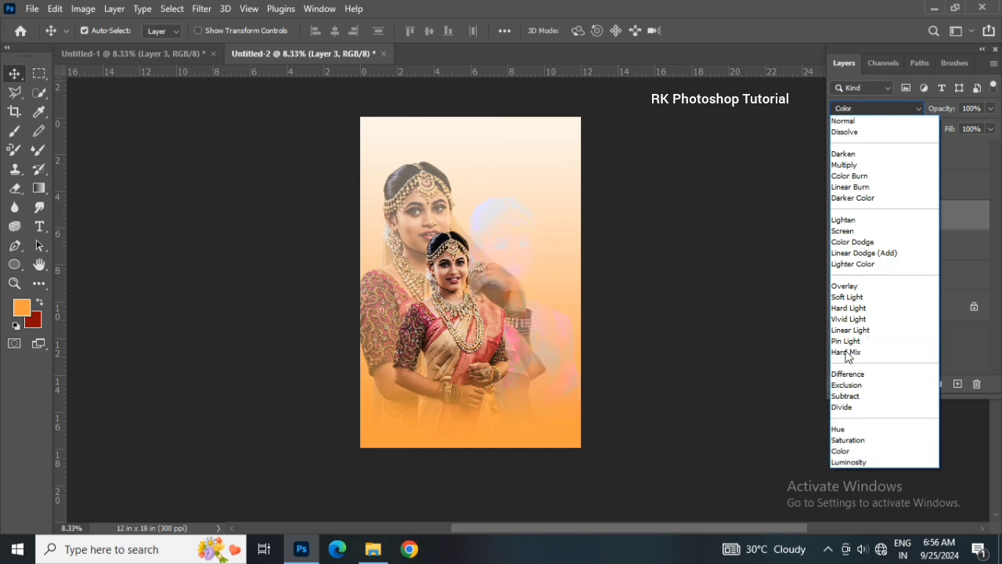
{"action": "left_click", "coordinate": [853, 123]}
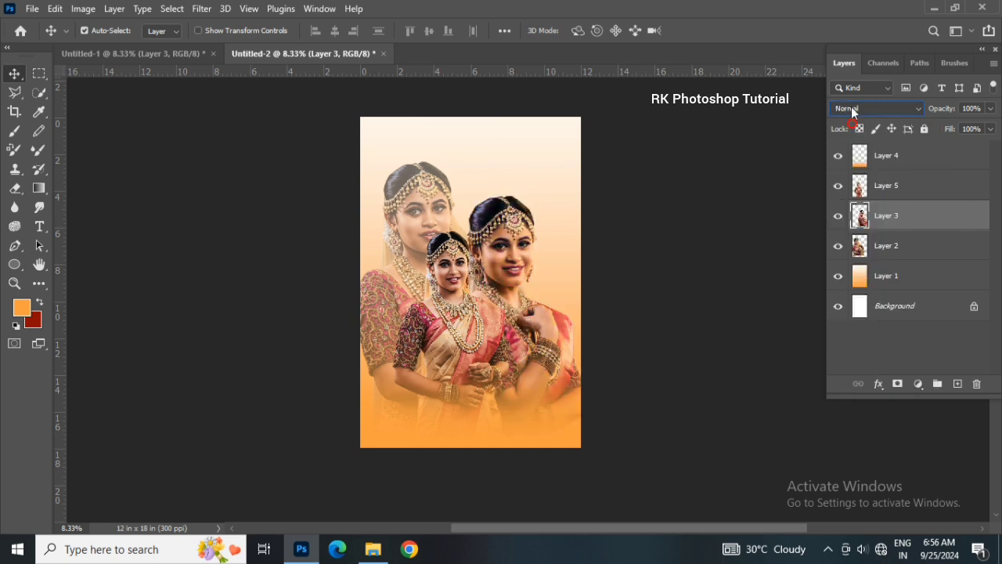
{"action": "scroll", "coordinate": [851, 107], "scroll_direction": "down", "scroll_amount": 11}
{"action": "scroll", "coordinate": [850, 105], "scroll_direction": "down", "scroll_amount": 5}
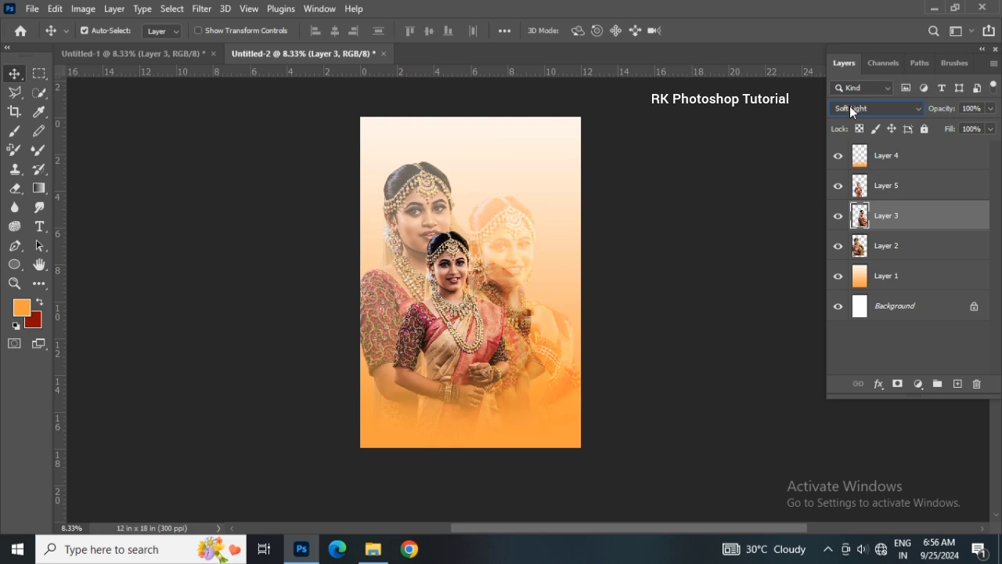
{"action": "scroll", "coordinate": [849, 109], "scroll_direction": "down", "scroll_amount": 7}
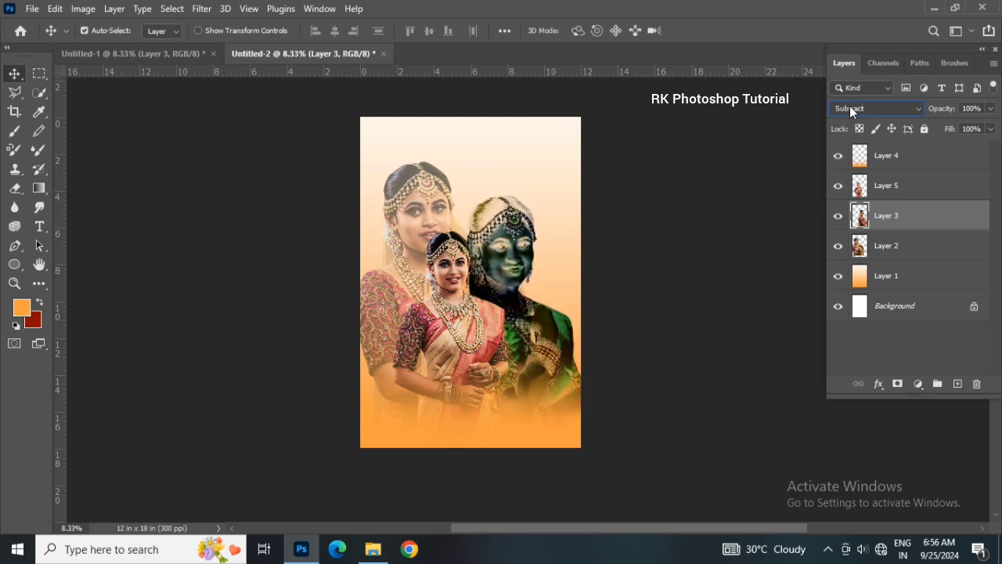
- Move the faded rear bride on Layer 2 slightly to the left
{"action": "key", "text": "ctrl+plus"}
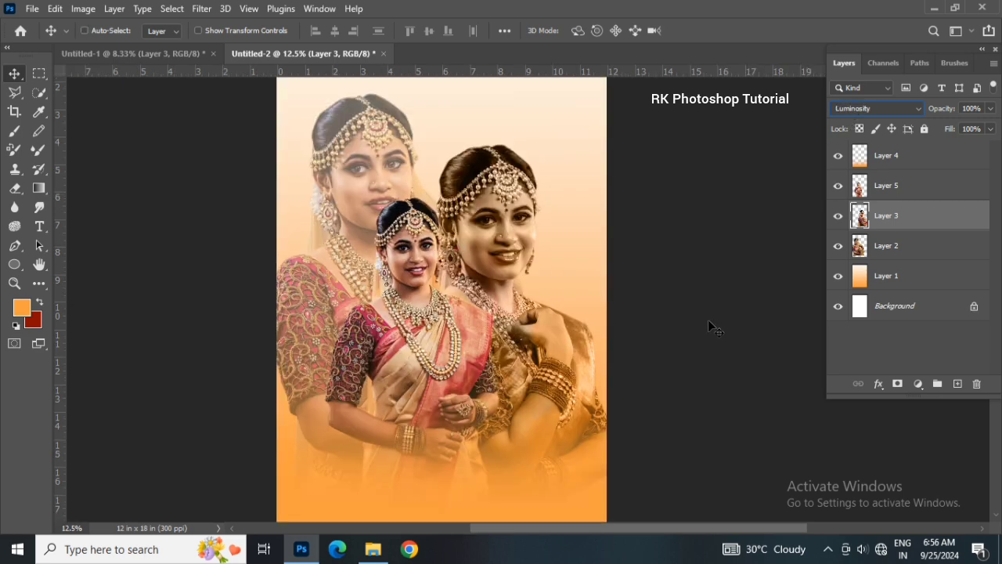
{"action": "key", "text": "ctrl+plus"}
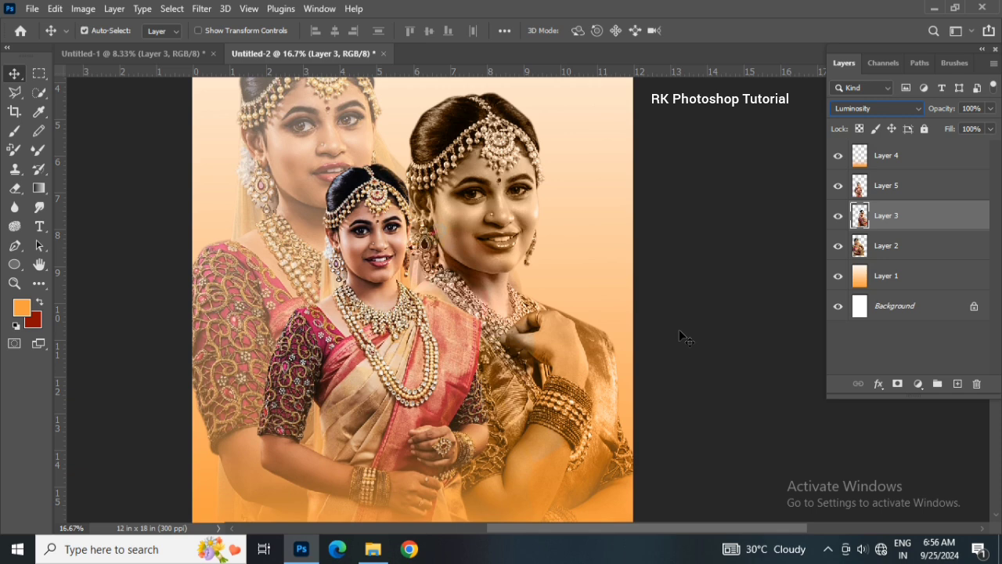
{"action": "left_click_drag", "start_coordinate": [462, 259], "coordinate": [648, 281]}
{"action": "left_click", "coordinate": [441, 206]}
{"action": "left_click_drag", "start_coordinate": [441, 206], "coordinate": [428, 197]}
{"action": "key", "text": "ctrl+minus"}
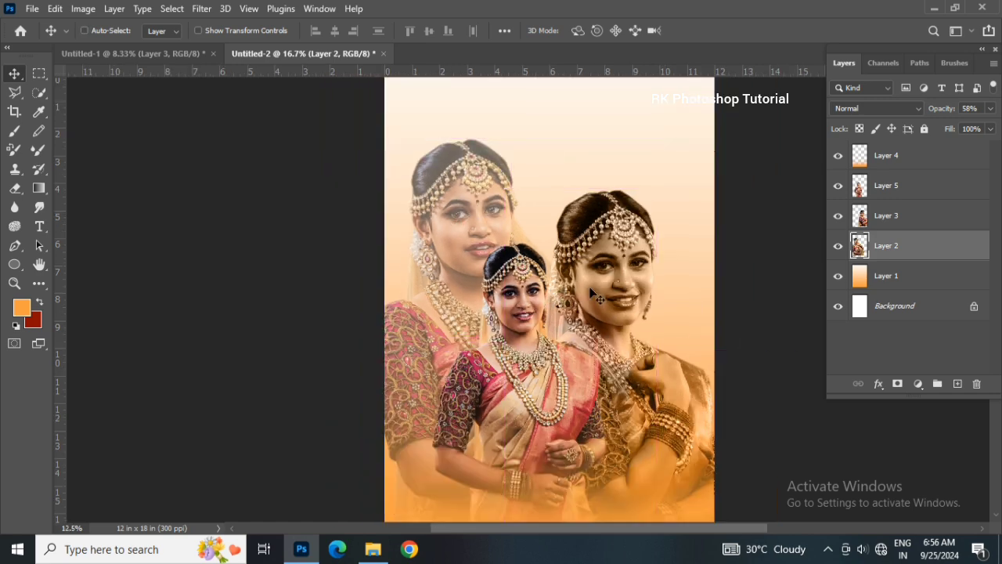
{"action": "key", "text": "ctrl+minus"}
{"action": "key", "text": "ctrl+plus"}
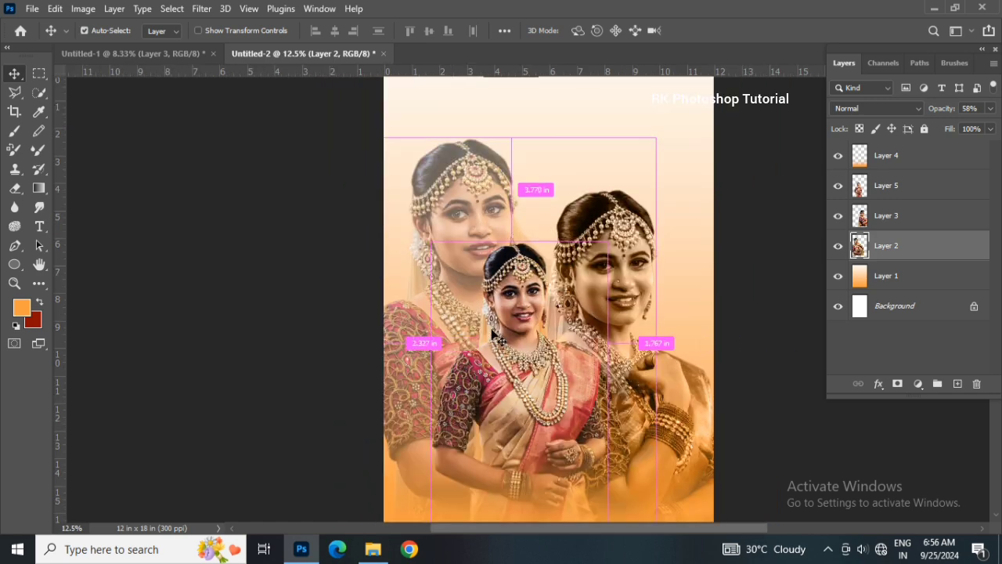
- Add a layer mask to the rear bride on Layer 2 and paint it black at 100% brush opacity where she shows behind the sepia bride
{"action": "left_click", "coordinate": [454, 301]}
{"action": "left_click", "coordinate": [897, 383]}
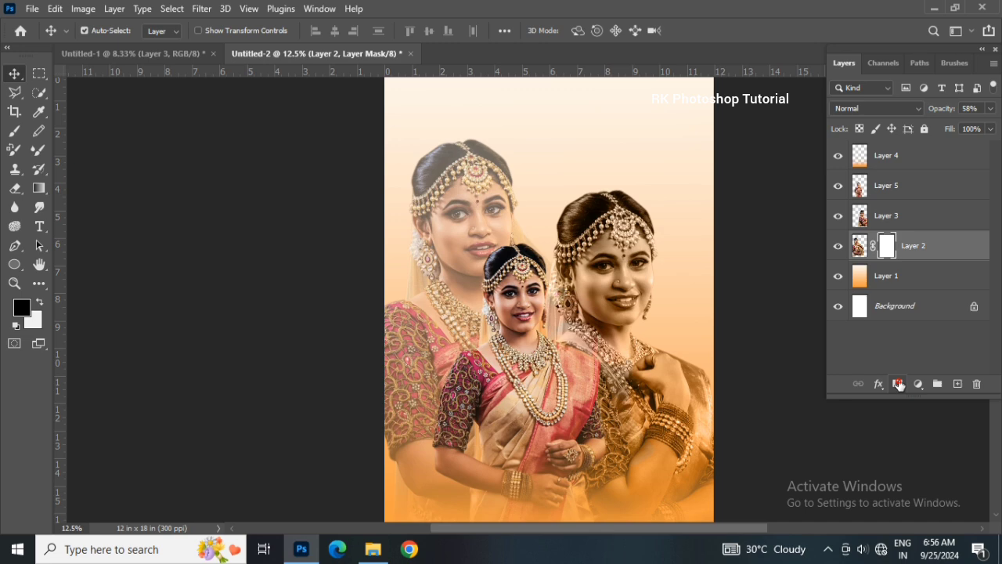
{"action": "left_click", "coordinate": [14, 130]}
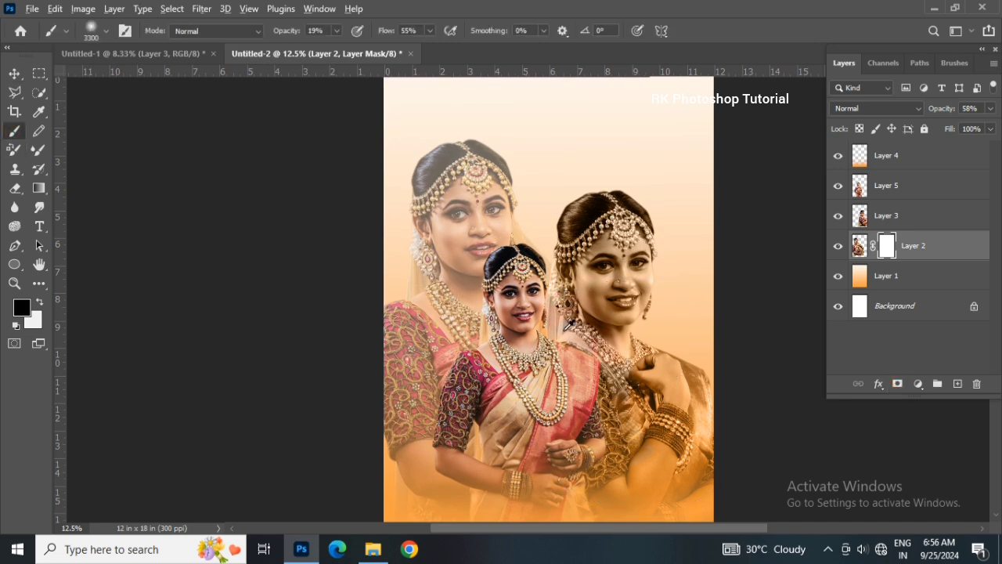
{"action": "left_click_drag", "start_coordinate": [567, 333], "coordinate": [436, 297]}
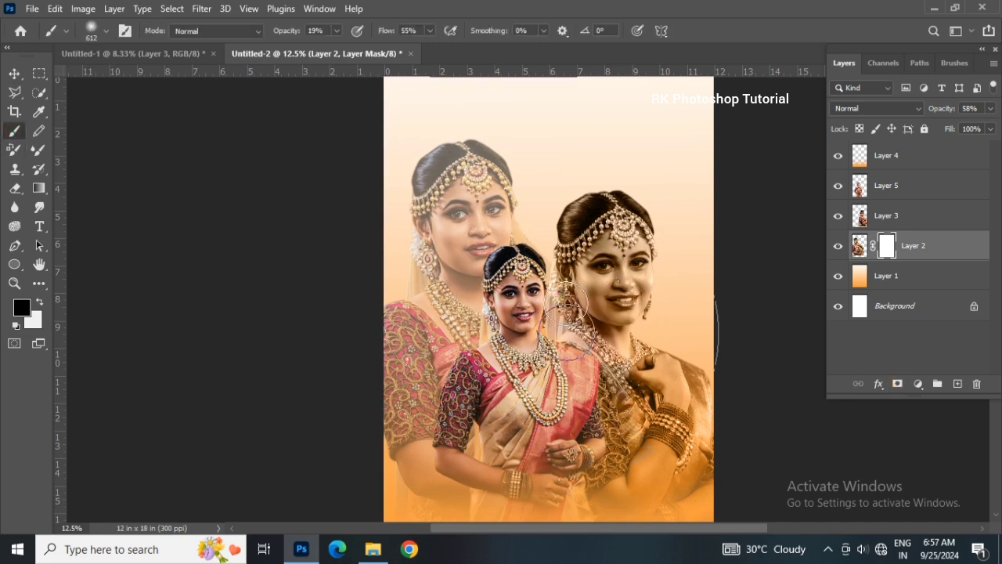
{"action": "left_click", "coordinate": [569, 301]}
{"action": "left_click", "coordinate": [574, 319]}
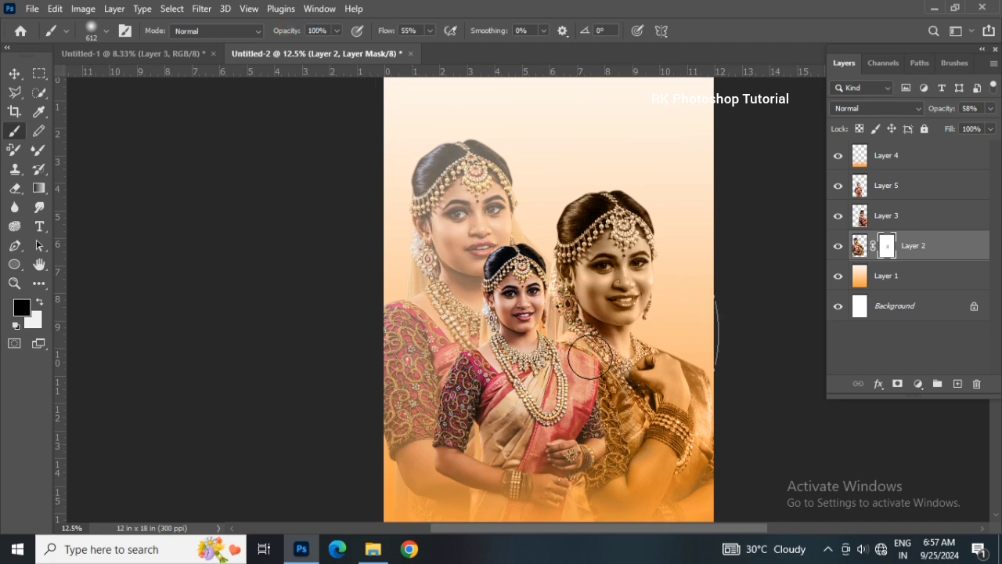
{"action": "left_click", "coordinate": [605, 265]}
{"action": "left_click", "coordinate": [598, 276]}
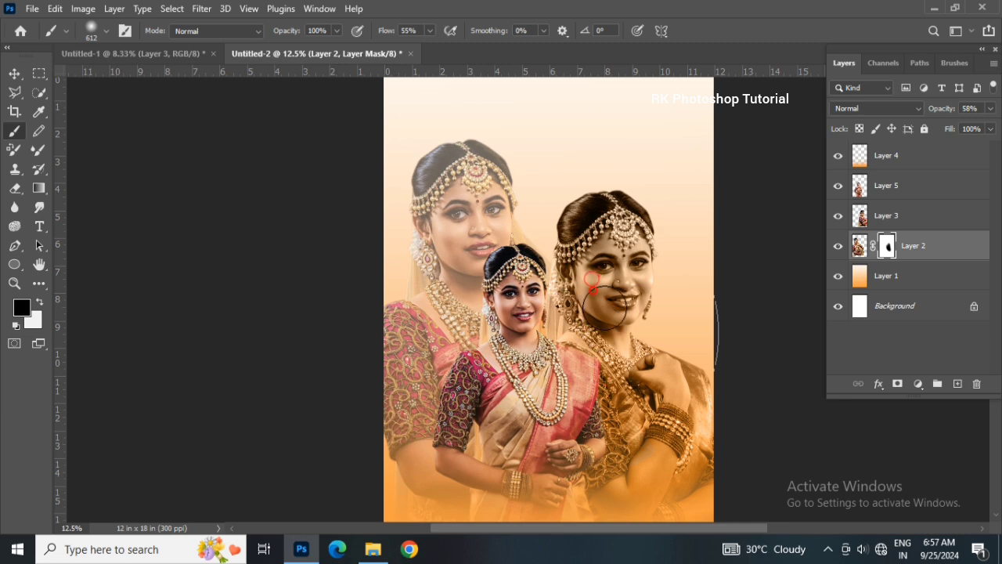
{"action": "left_click_drag", "start_coordinate": [597, 382], "coordinate": [569, 280]}
{"action": "left_click", "coordinate": [560, 290]}
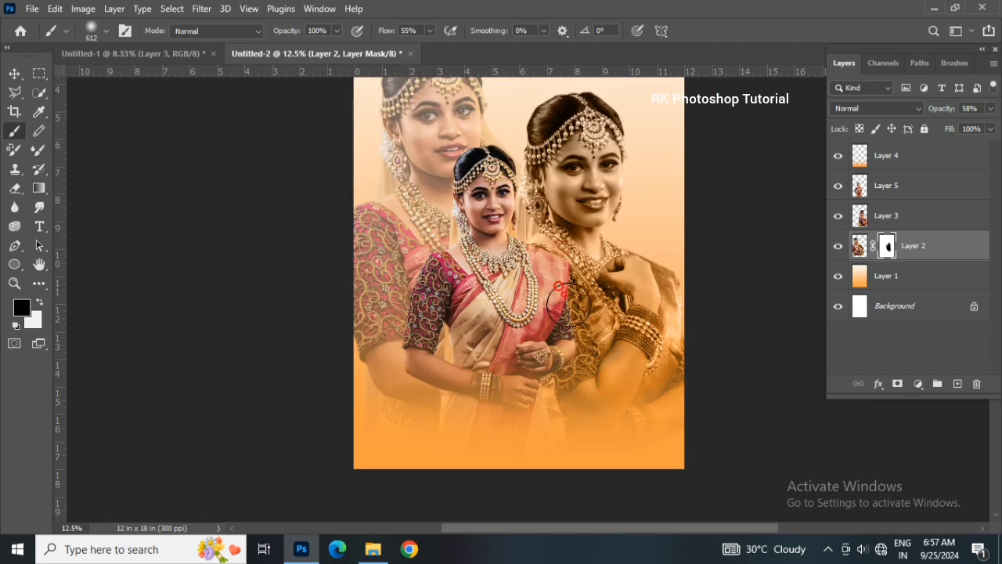
{"action": "key", "text": "ctrl+minus"}
{"action": "left_click", "coordinate": [15, 73]}
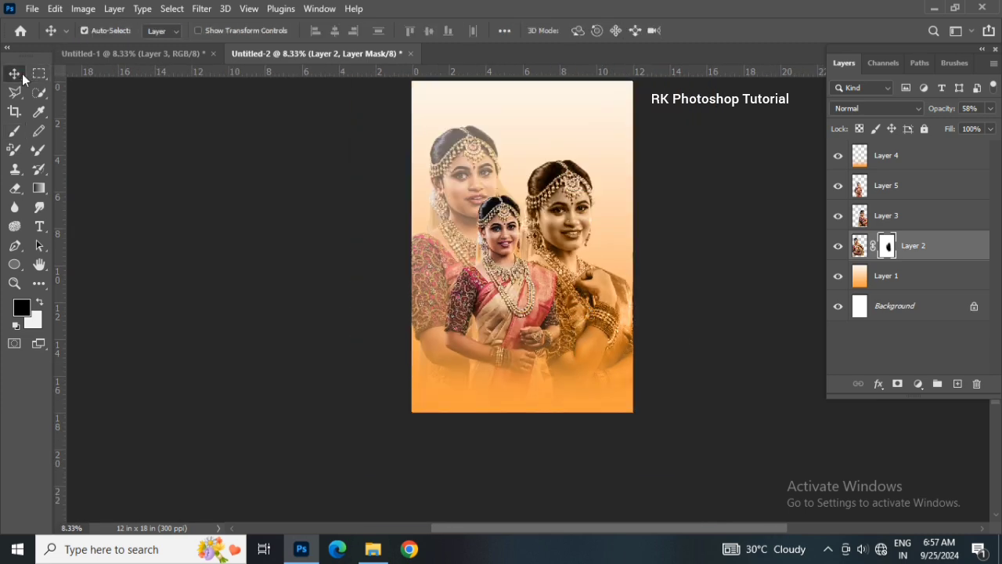
- Create a new layer above Layer 3 and sample the orange at the page's lower edge as the foreground color
{"action": "scroll", "coordinate": [279, 279], "scroll_direction": "up", "scroll_amount": 3}
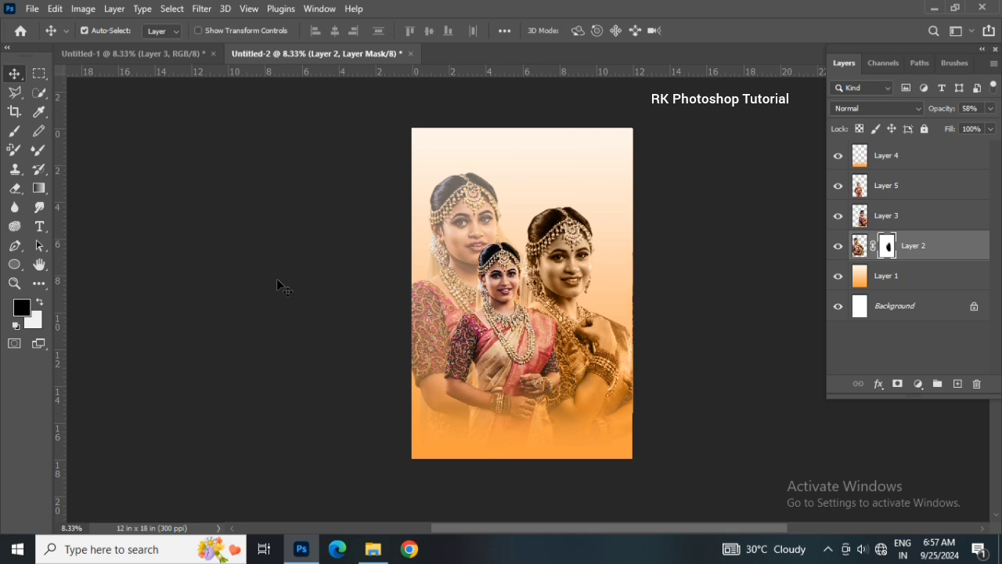
{"action": "left_click", "coordinate": [916, 158]}
{"action": "left_click", "coordinate": [940, 216]}
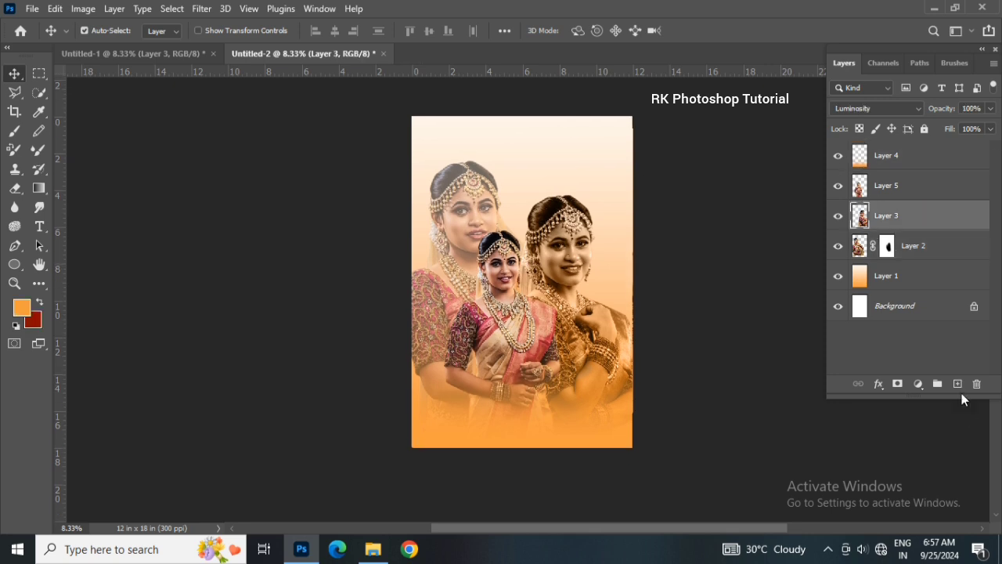
{"action": "left_click", "coordinate": [957, 384]}
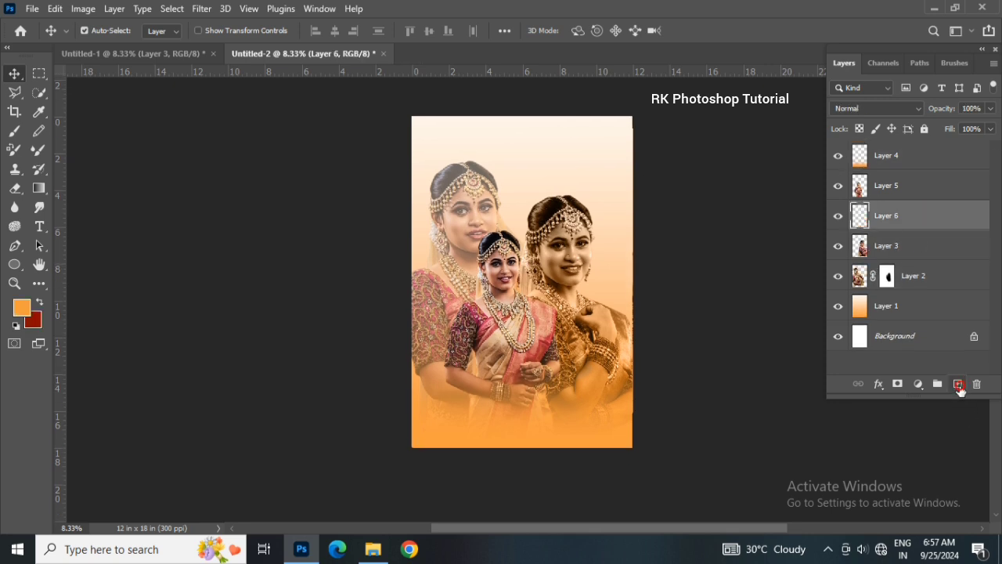
{"action": "left_click", "coordinate": [14, 131]}
{"action": "left_click", "coordinate": [21, 308]}
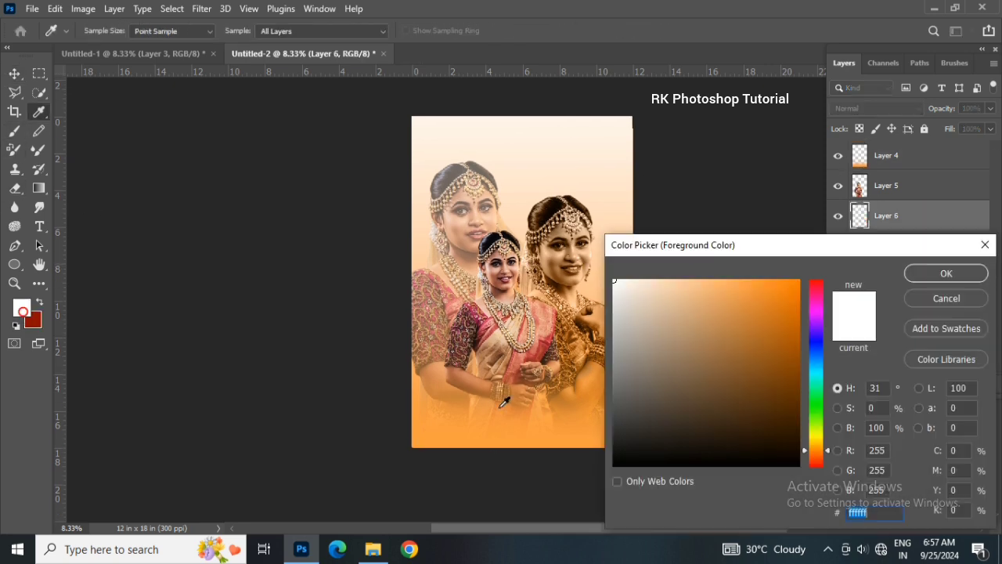
{"action": "left_click", "coordinate": [463, 438]}
{"action": "left_click", "coordinate": [944, 273]}
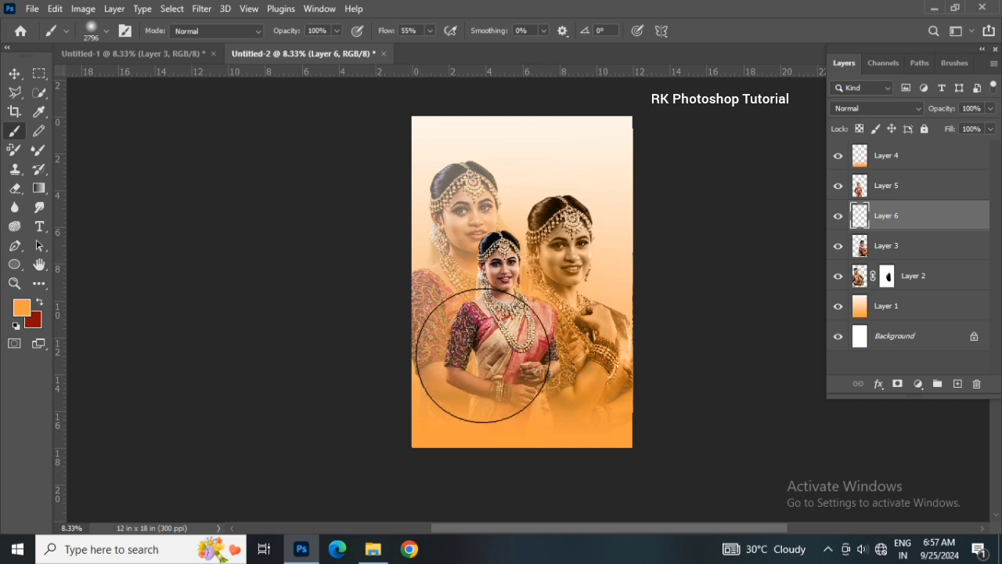
- Paint a soft orange glow on Layer 6 behind the small front bride, using large soft brush strokes
{"action": "mouse_move", "coordinate": [477, 318]}
{"action": "left_mouse_down"}
{"action": "mouse_move", "coordinate": [499, 313]}
{"action": "mouse_move", "coordinate": [489, 278]}
{"action": "left_mouse_up"}
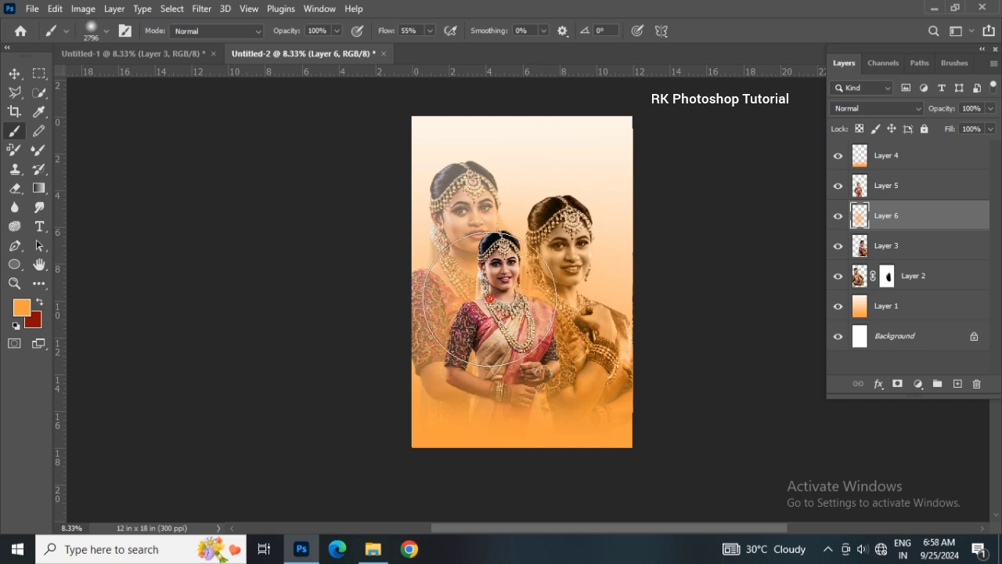
{"action": "left_click", "coordinate": [490, 299]}
{"action": "left_click_drag", "start_coordinate": [534, 359], "coordinate": [482, 358]}
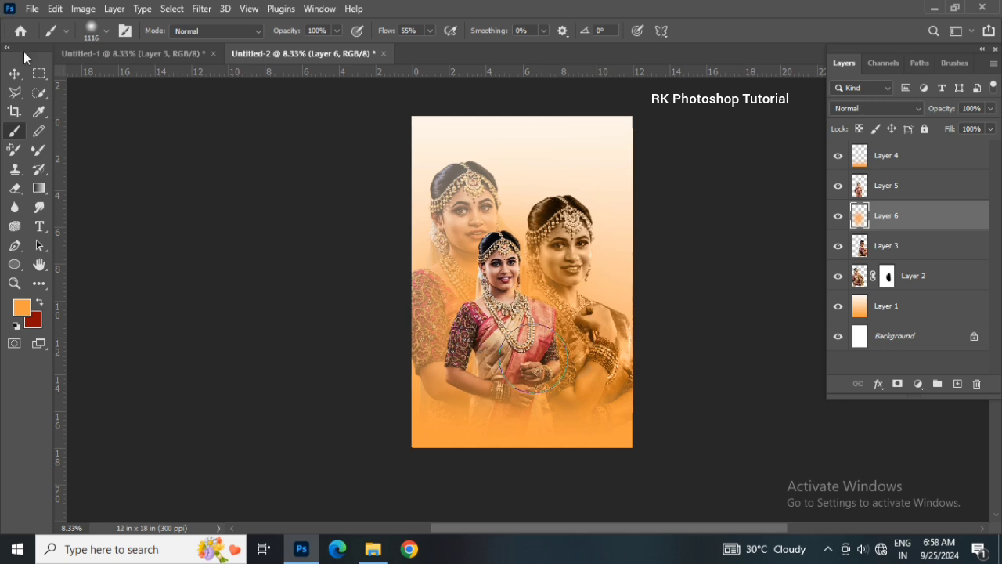
{"action": "left_click", "coordinate": [15, 74]}
{"action": "scroll", "coordinate": [563, 438], "scroll_direction": "down", "scroll_amount": 1}
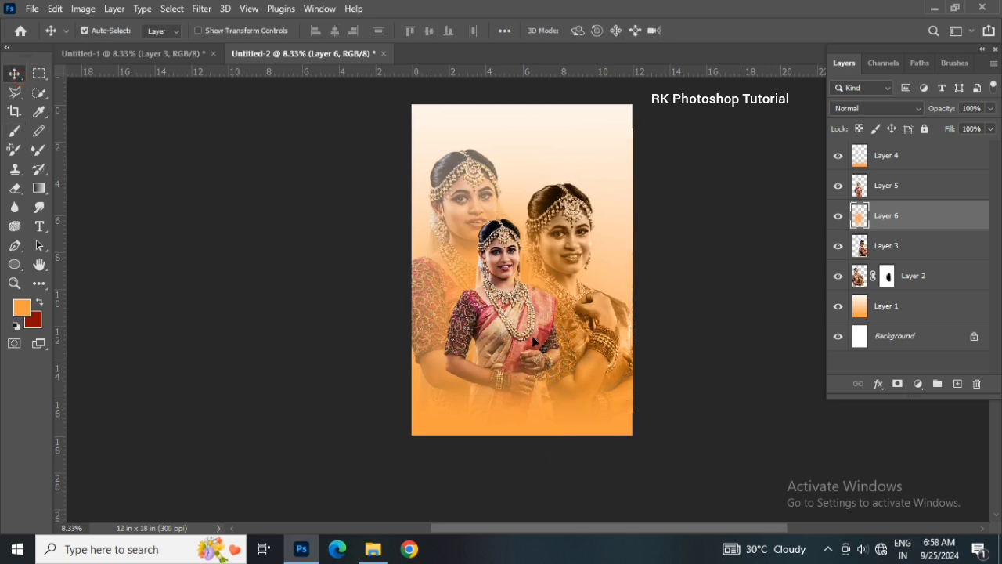
- Nudge the small front bride on Layer 5 very slightly and select the orange fade layer above her
{"action": "left_click", "coordinate": [526, 315]}
{"action": "mouse_move", "coordinate": [529, 321]}
{"action": "left_mouse_down"}
{"action": "mouse_move", "coordinate": [542, 319]}
{"action": "mouse_move", "coordinate": [527, 322]}
{"action": "left_mouse_up"}
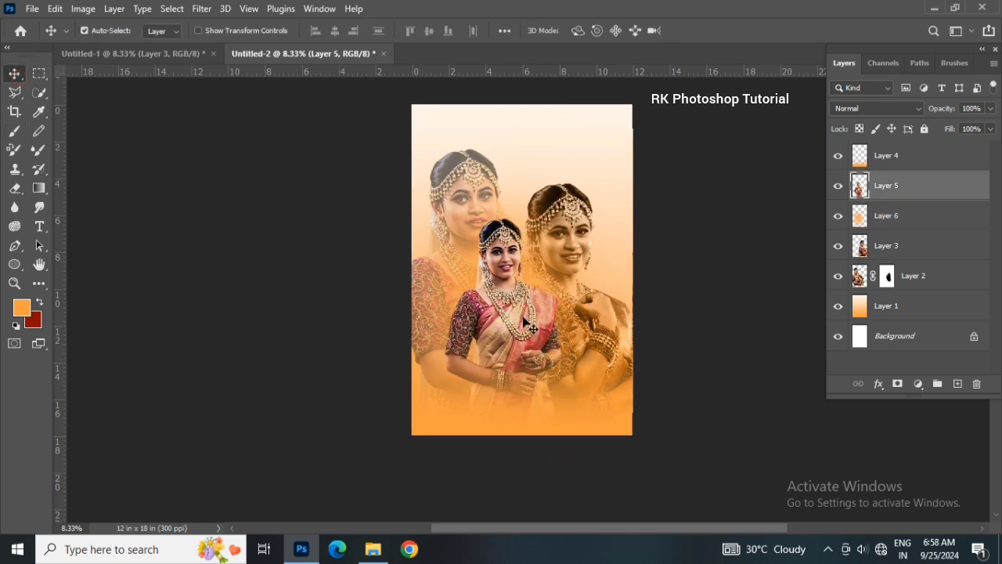
{"action": "left_click", "coordinate": [933, 160]}
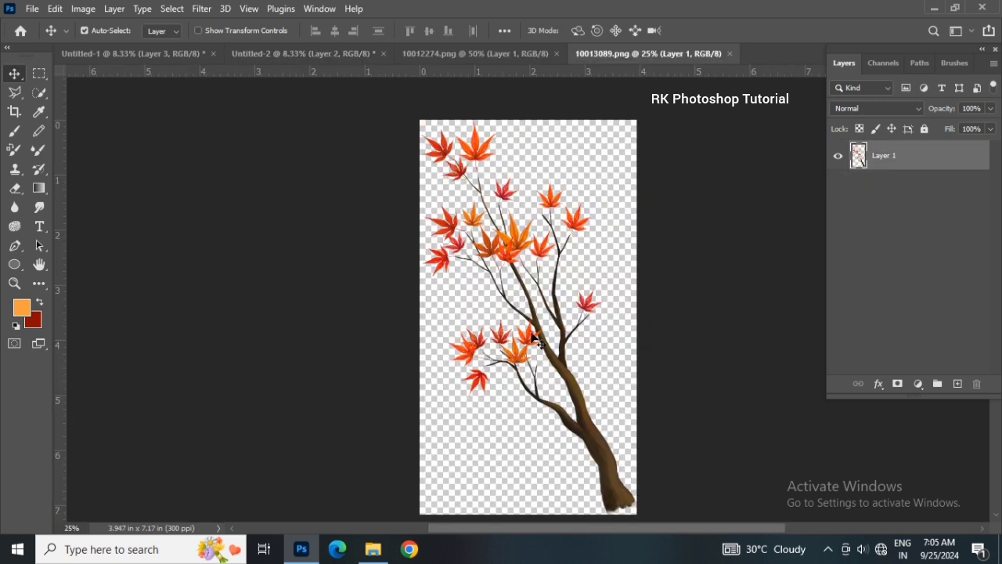
- Shift the maple tree slightly in 10013089.png and copy a rectangular selection of its upper branches to a new layer
{"action": "left_click_drag", "start_coordinate": [534, 347], "coordinate": [543, 359]}
{"action": "left_click", "coordinate": [39, 72]}
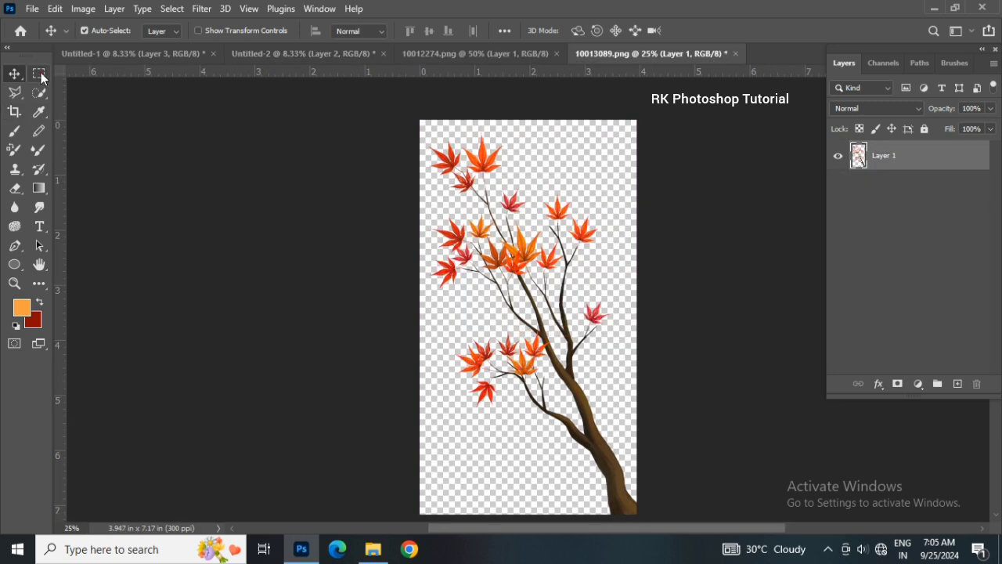
{"action": "left_click_drag", "start_coordinate": [395, 117], "coordinate": [655, 294]}
{"action": "key", "text": "ctrl+j"}
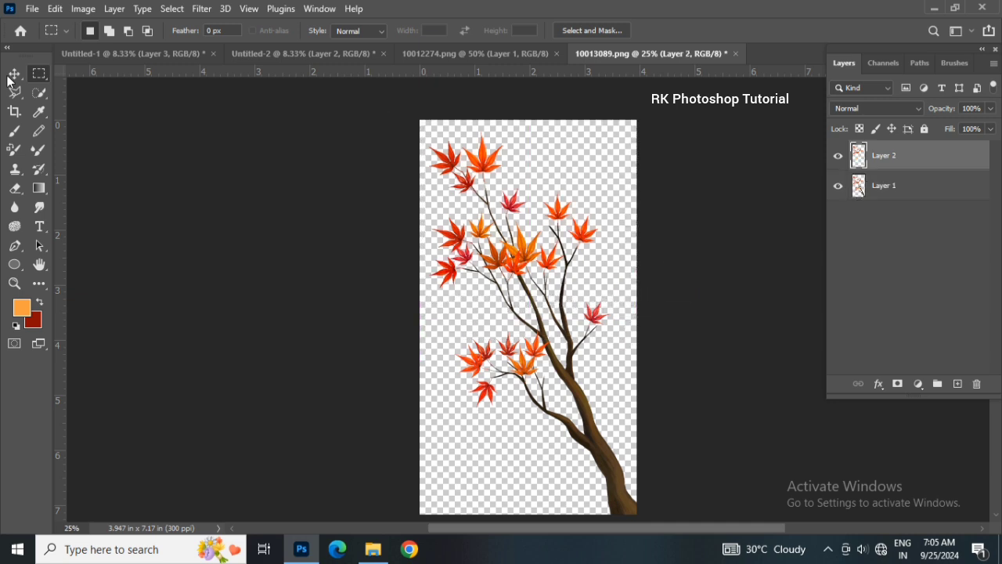
- Copy the upper maple branches into Untitled-2 and stack their layer above Layer 4
{"action": "left_click", "coordinate": [13, 75]}
{"action": "left_click_drag", "start_coordinate": [526, 256], "coordinate": [323, 83]}
{"action": "left_click_drag", "start_coordinate": [474, 429], "coordinate": [473, 426]}
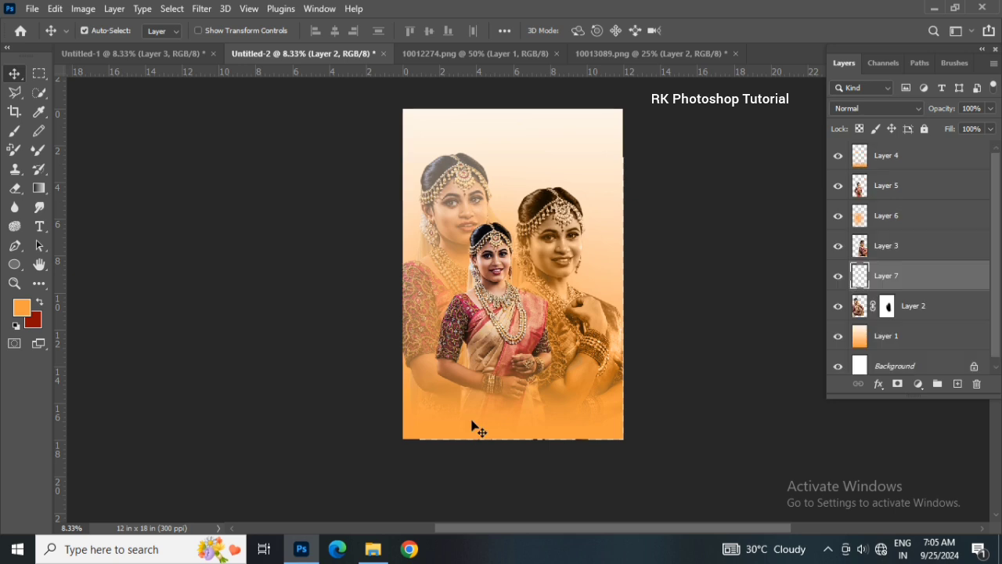
{"action": "left_click_drag", "start_coordinate": [919, 287], "coordinate": [906, 156]}
- Enlarge and rotate the maple branches on Layer 7, place them in the page's bottom-left corner, and apply the transform
{"action": "scroll", "coordinate": [552, 380], "scroll_direction": "down", "scroll_amount": 1}
{"action": "key", "text": "ctrl+t"}
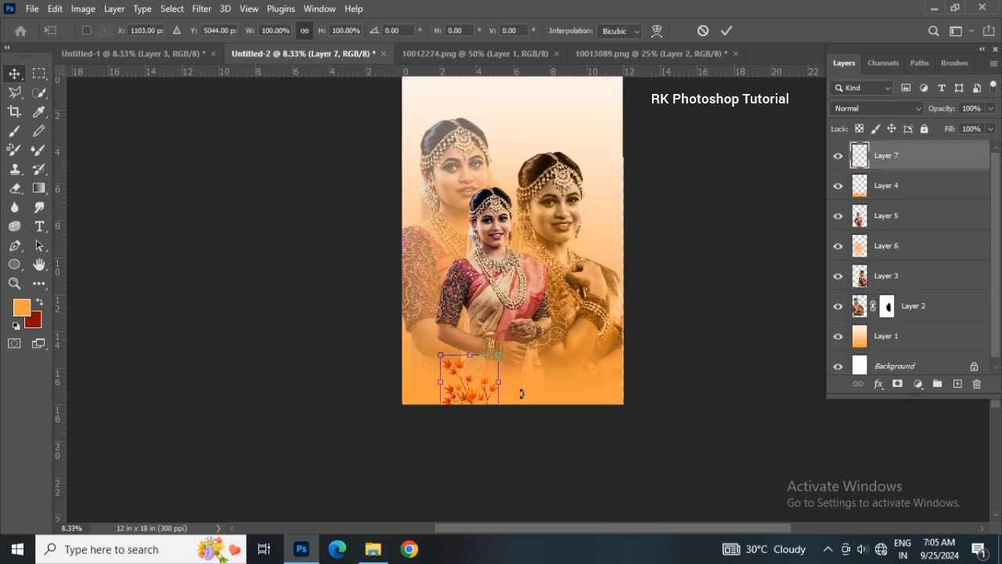
{"action": "left_click_drag", "start_coordinate": [502, 351], "coordinate": [558, 404]}
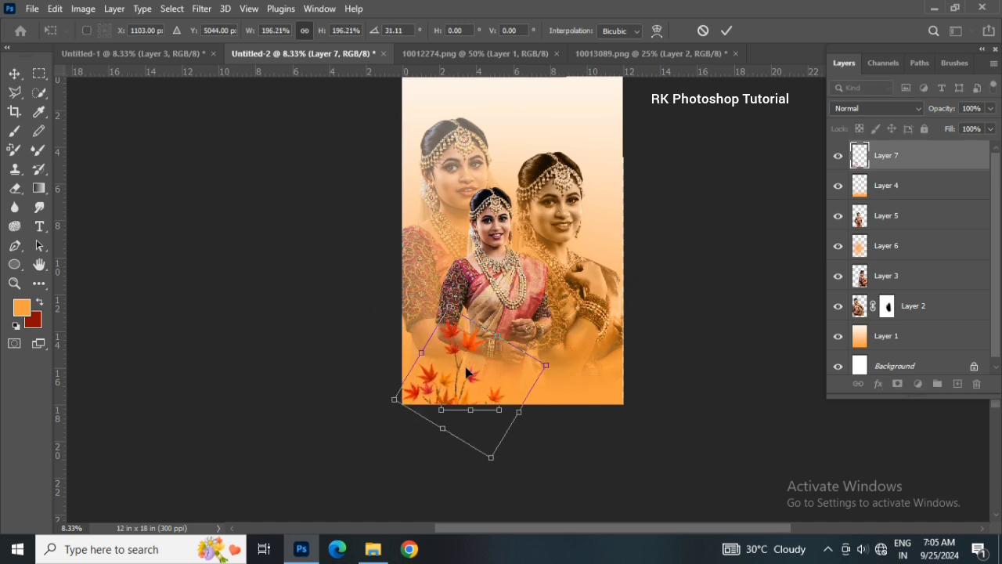
{"action": "left_click_drag", "start_coordinate": [471, 371], "coordinate": [438, 408]}
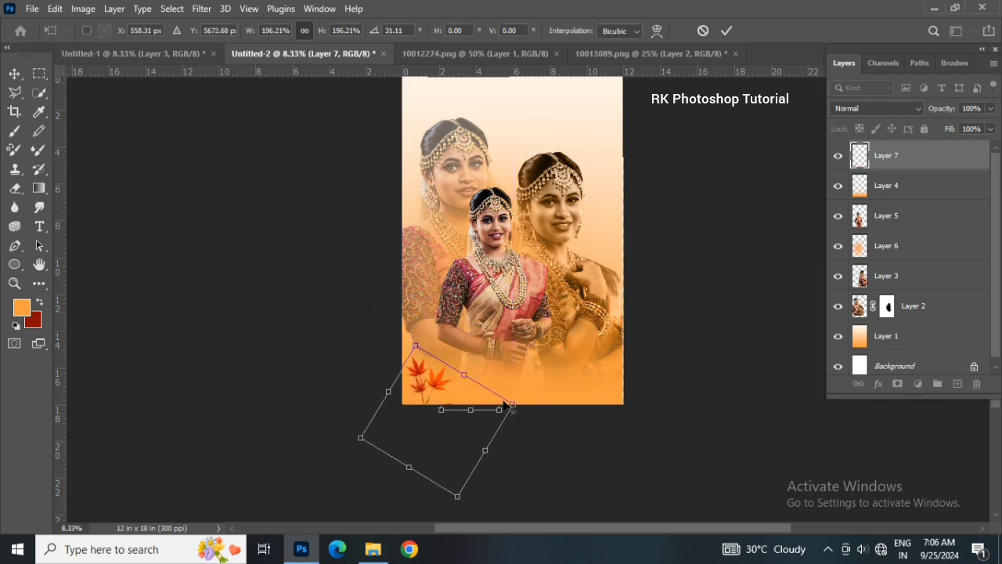
{"action": "left_click_drag", "start_coordinate": [512, 401], "coordinate": [488, 397]}
{"action": "left_click_drag", "start_coordinate": [452, 426], "coordinate": [462, 407]}
{"action": "left_click_drag", "start_coordinate": [519, 438], "coordinate": [515, 423]}
{"action": "key", "text": "Return"}
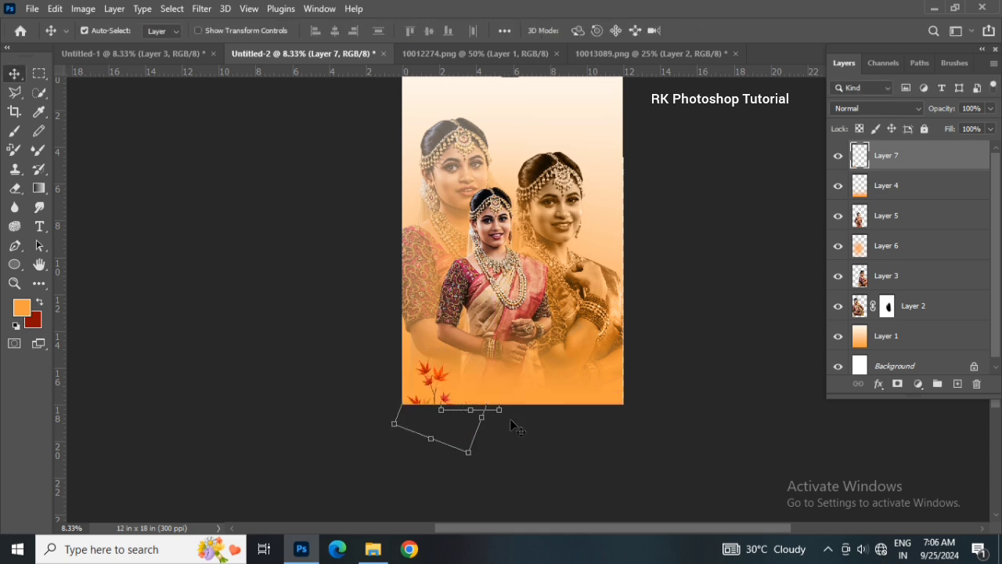
- Duplicate the maple branches twice, placing one copy at the page's bottom centre and a rotated copy at its bottom-right corner
{"action": "scroll", "coordinate": [510, 418], "scroll_direction": "down", "scroll_amount": 2}
{"action": "key", "text": "ctrl+plus"}
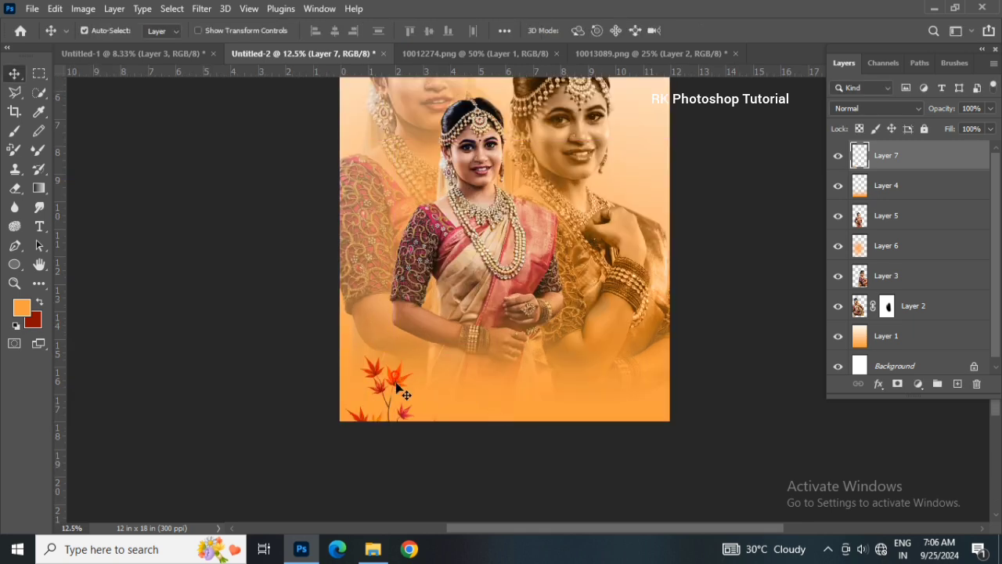
{"action": "left_click_drag", "start_coordinate": [404, 394], "coordinate": [648, 404]}
{"action": "key", "text": "ctrl+j"}
{"action": "key", "text": "ctrl+t"}
{"action": "left_click_drag", "start_coordinate": [707, 380], "coordinate": [661, 360]}
{"action": "left_click_drag", "start_coordinate": [747, 446], "coordinate": [690, 384]}
{"action": "left_click_drag", "start_coordinate": [682, 459], "coordinate": [697, 408]}
{"action": "key", "text": "Return"}
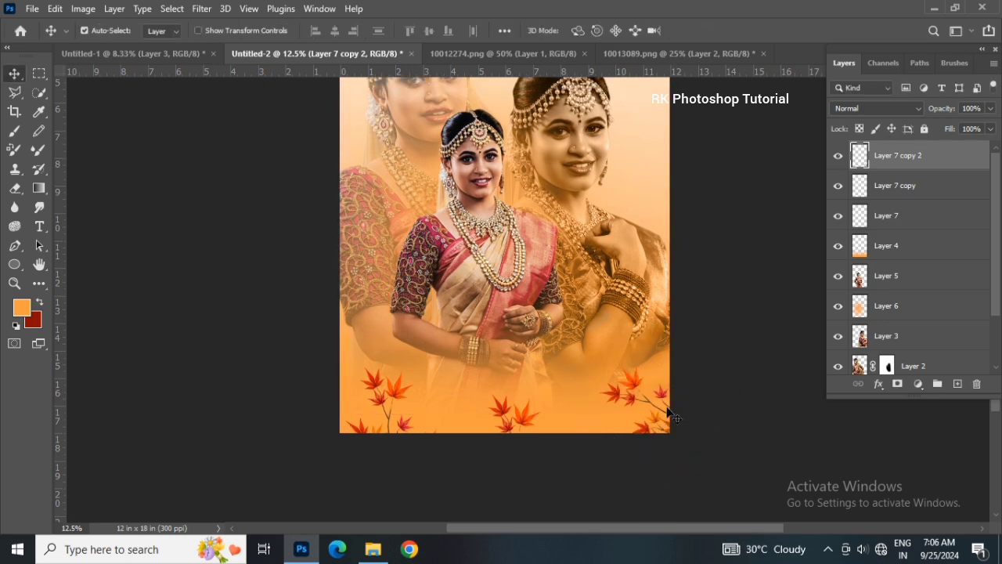
- Lower the opacity of Layer 7 and its two copies to 37%
{"action": "left_click", "coordinate": [918, 220], "text": "shift"}
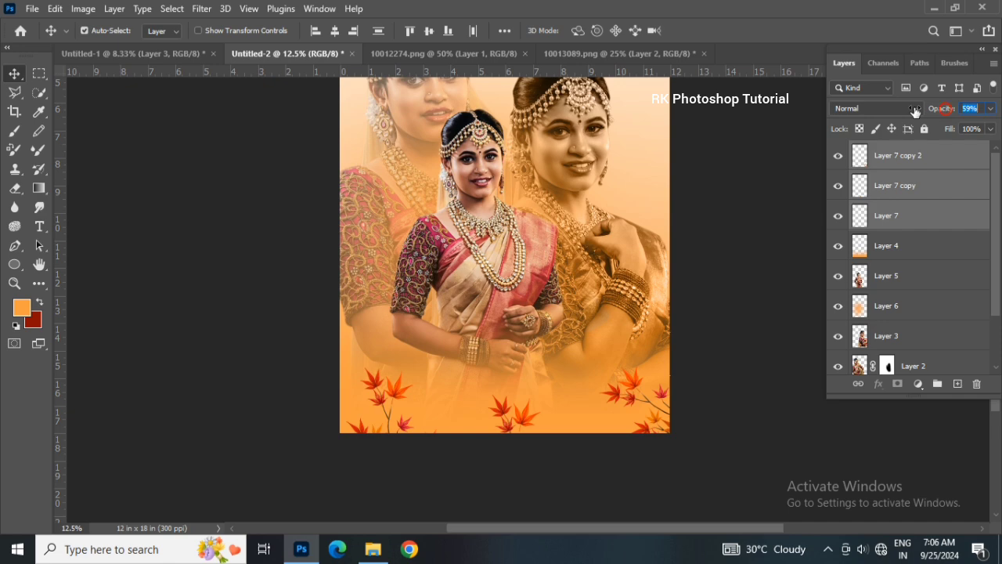
{"action": "left_click_drag", "start_coordinate": [915, 112], "coordinate": [905, 112]}
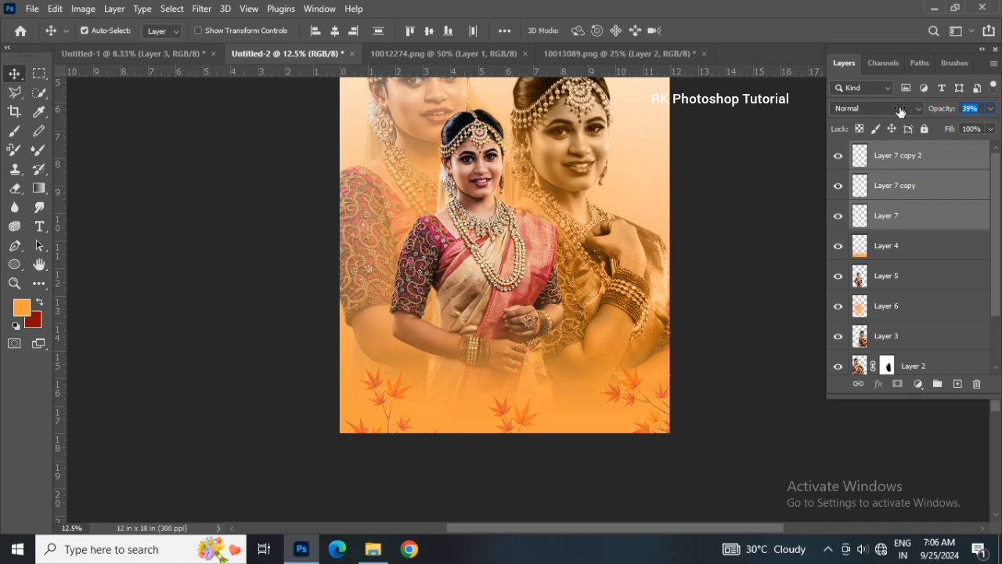
{"action": "left_click", "coordinate": [926, 151]}
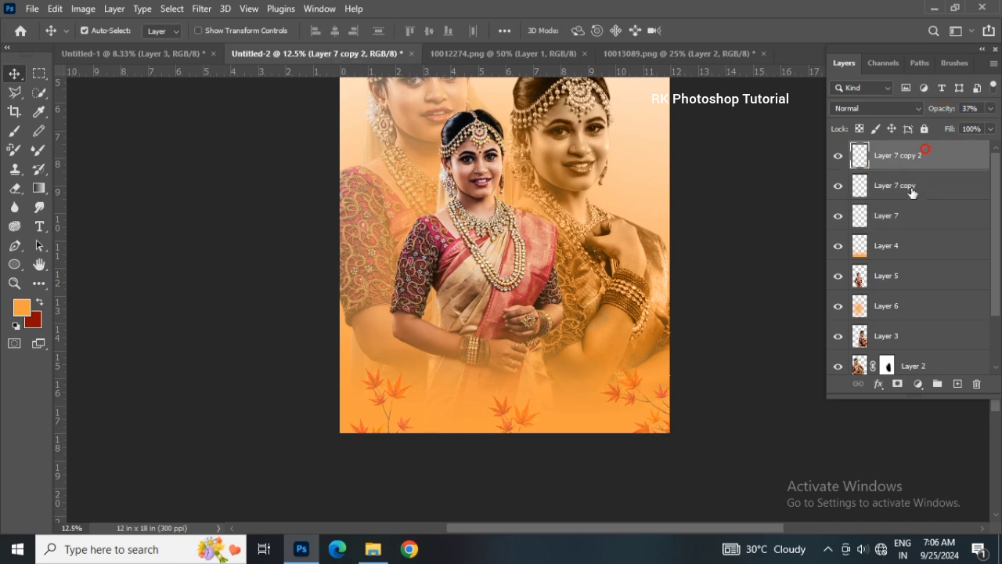
- Copy the "Lovable Moments" title from 10012274.png into Untitled-2 and enlarge it across the bottom of the page
{"action": "left_click", "coordinate": [466, 54]}
{"action": "left_click_drag", "start_coordinate": [570, 327], "coordinate": [548, 498]}
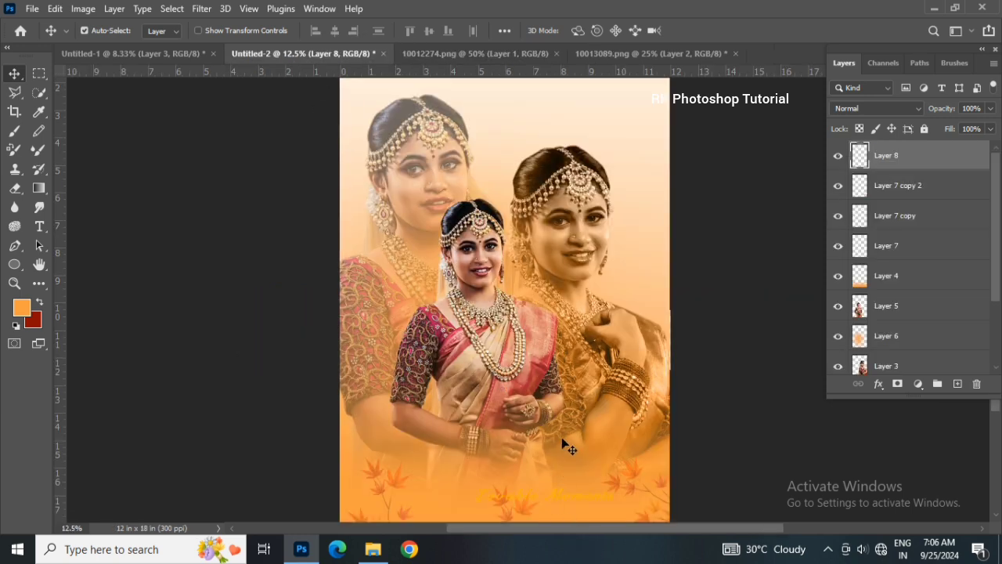
{"action": "scroll", "coordinate": [588, 441], "scroll_direction": "down", "scroll_amount": 2}
{"action": "key", "text": "ctrl+t"}
{"action": "scroll", "coordinate": [626, 423], "scroll_direction": "down", "scroll_amount": 1}
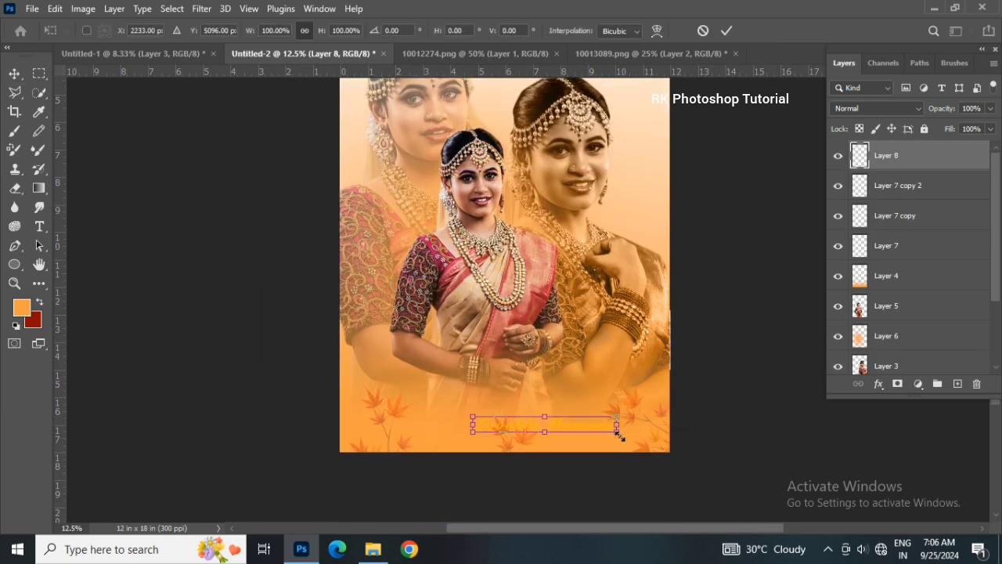
{"action": "mouse_move", "coordinate": [617, 433]}
{"action": "left_mouse_down"}
{"action": "mouse_move", "coordinate": [670, 448]}
{"action": "mouse_move", "coordinate": [598, 428]}
{"action": "left_mouse_up"}
{"action": "key", "text": "Return"}
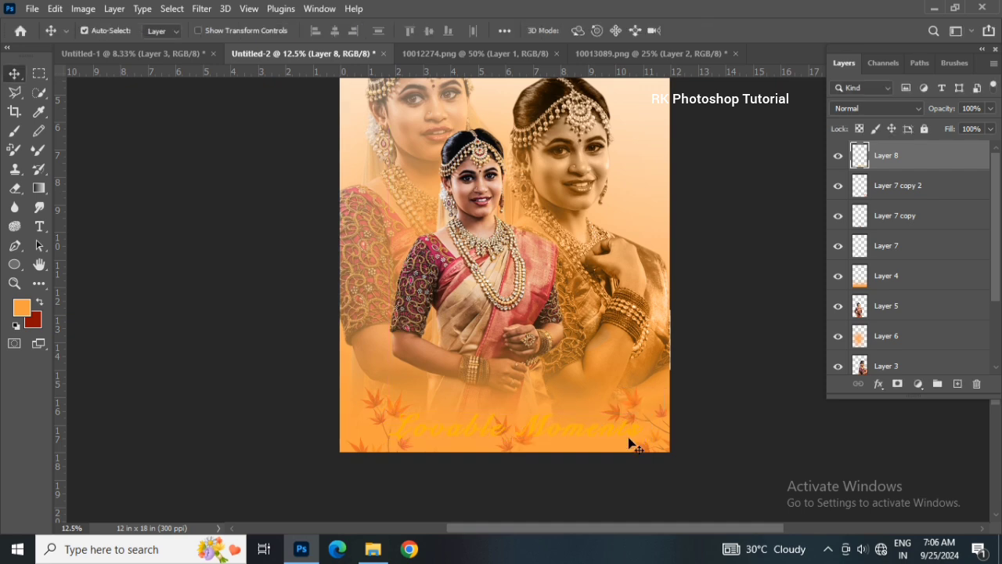
- Give the "Lovable Moments" title on Layer 8 a red Color Overlay with the colour ee1e3a
{"action": "scroll", "coordinate": [631, 443], "scroll_direction": "up", "scroll_amount": 1}
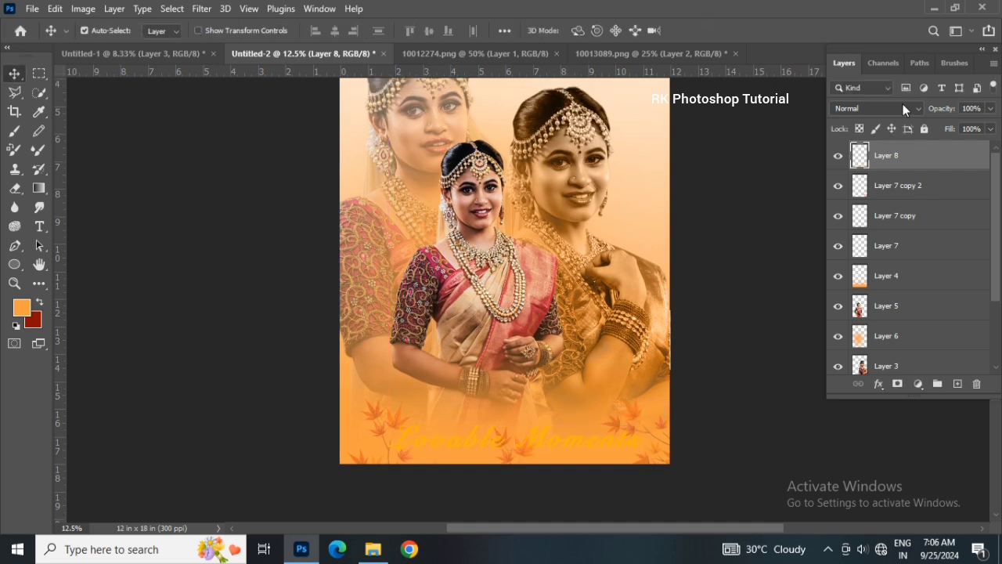
{"action": "double_click", "coordinate": [930, 160]}
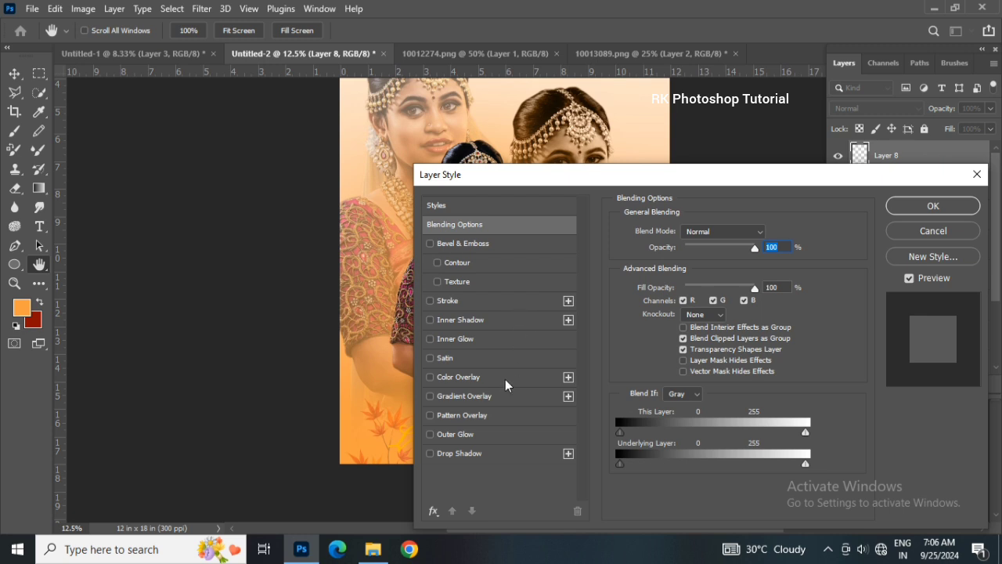
{"action": "left_click", "coordinate": [503, 379]}
{"action": "left_click", "coordinate": [771, 235]}
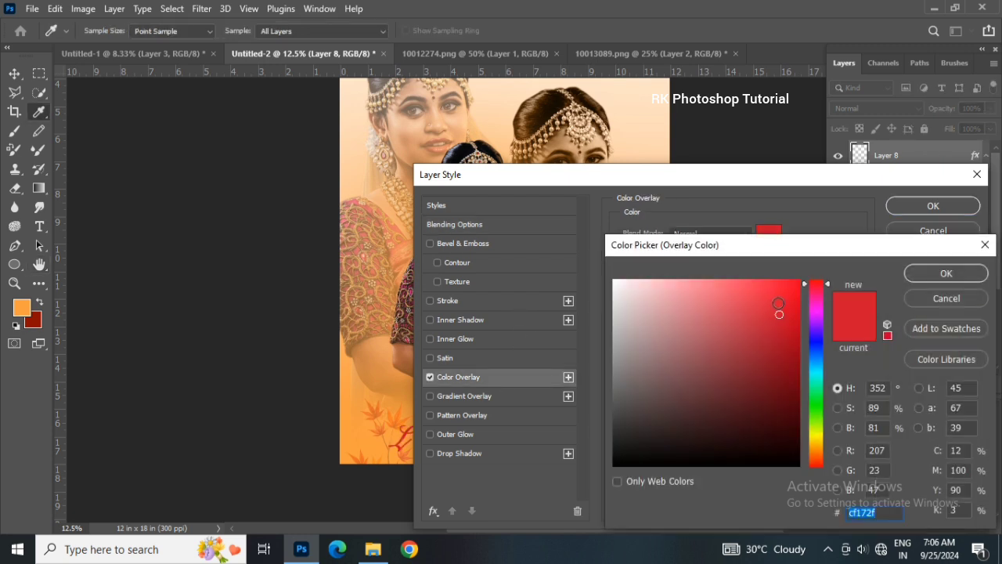
{"action": "left_click_drag", "start_coordinate": [779, 314], "coordinate": [777, 294]}
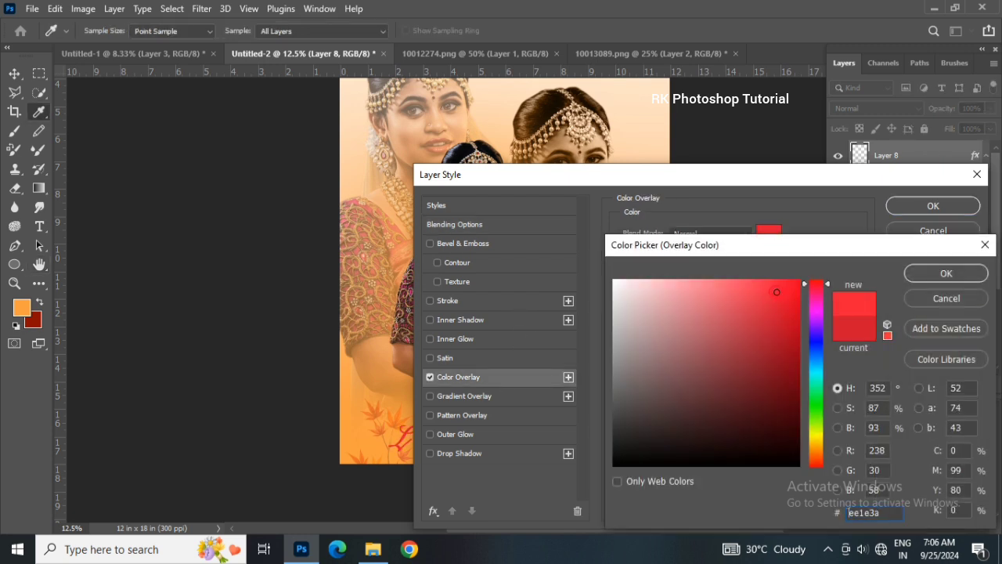
{"action": "left_click", "coordinate": [946, 274]}
{"action": "left_click", "coordinate": [934, 205]}
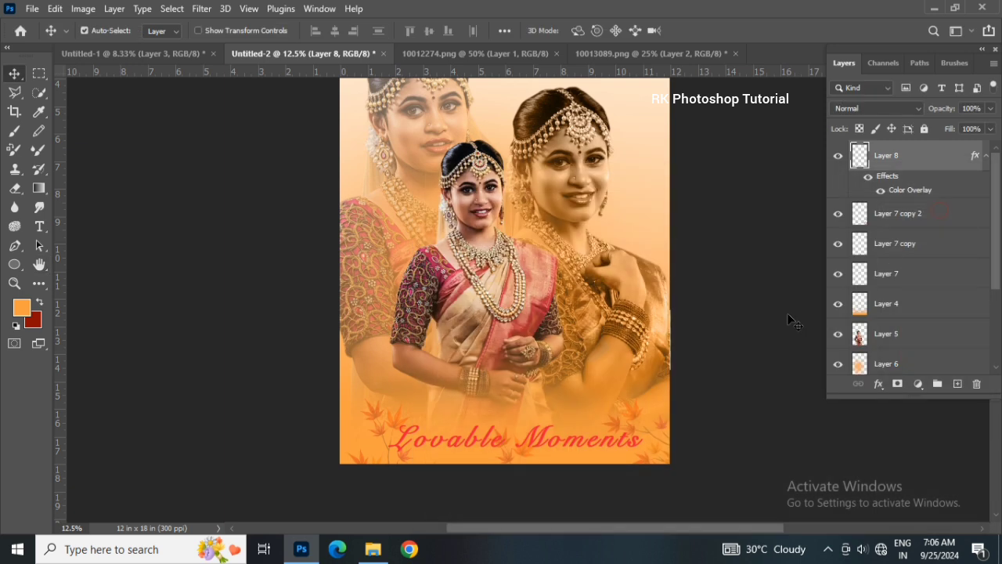
- Nudge the red title up and slightly left so it sits centred above the page's lower edge
{"action": "key", "text": "shift+Up"}
{"action": "key", "text": "shift+Up"}
{"action": "key", "text": "shift+Up"}
{"action": "key", "text": "shift+Up"}
{"action": "key", "text": "shift+Up"}
{"action": "key", "text": "shift+Up"}
{"action": "key", "text": "shift+Up"}
{"action": "key", "text": "shift+Up"}
{"action": "key", "text": "shift+Up"}
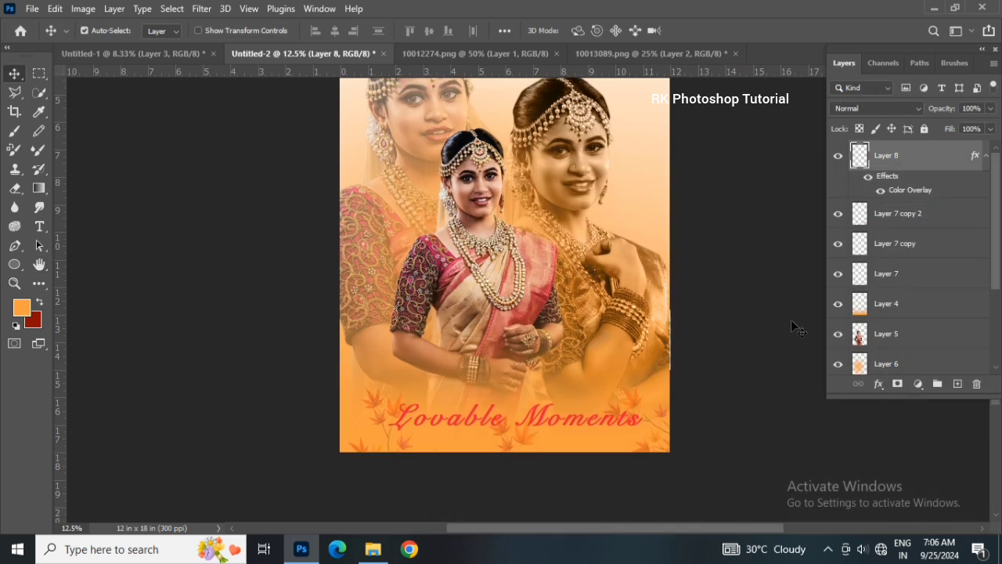
{"action": "key", "text": "shift+Left"}
{"action": "key", "text": "shift+Left"}
{"action": "key", "text": "shift+Left"}
{"action": "key", "text": "shift+Left"}
{"action": "key", "text": "shift+Left"}
{"action": "key", "text": "shift+Left"}
{"action": "key", "text": "shift+Left"}
{"action": "key", "text": "shift+Left"}
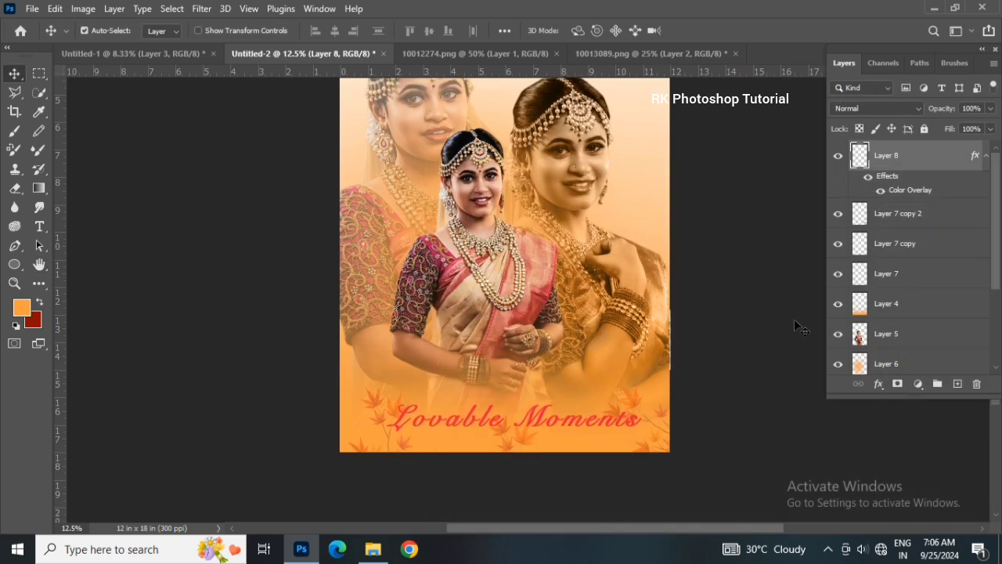
{"action": "key", "text": "shift+Left"}
{"action": "key", "text": "shift+Left"}
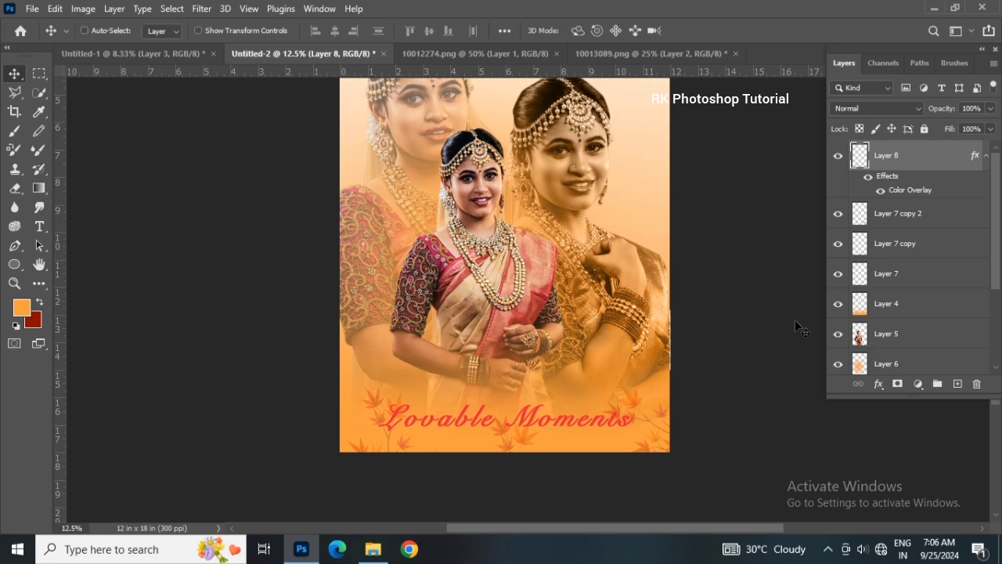
- Duplicate the title layer, remove the copy's Color Overlay, and turn the copy white with Hue/Saturation lightness +100
{"action": "key", "text": "ctrl+j"}
{"action": "left_click_drag", "start_coordinate": [902, 196], "coordinate": [977, 384]}
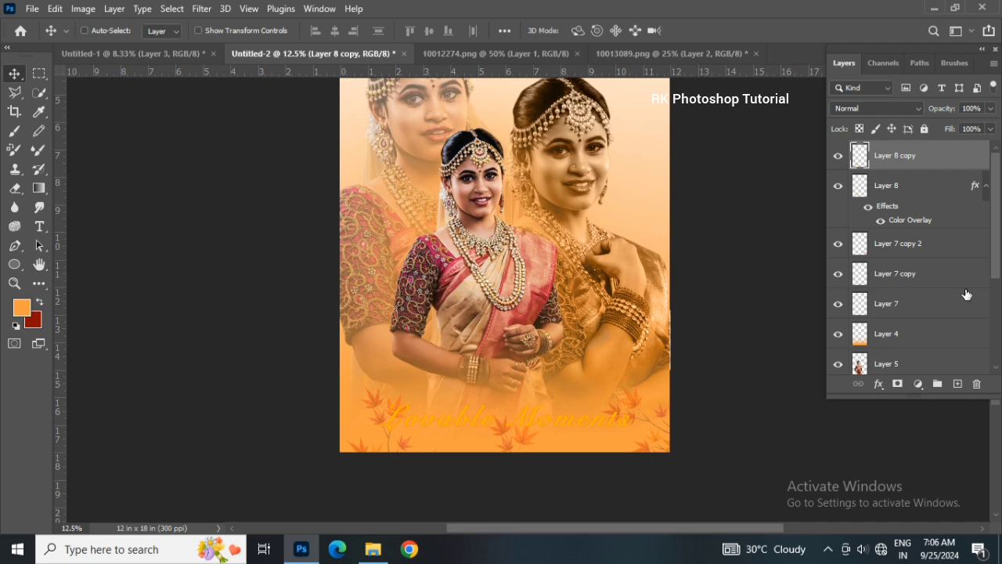
{"action": "key", "text": "ctrl+u"}
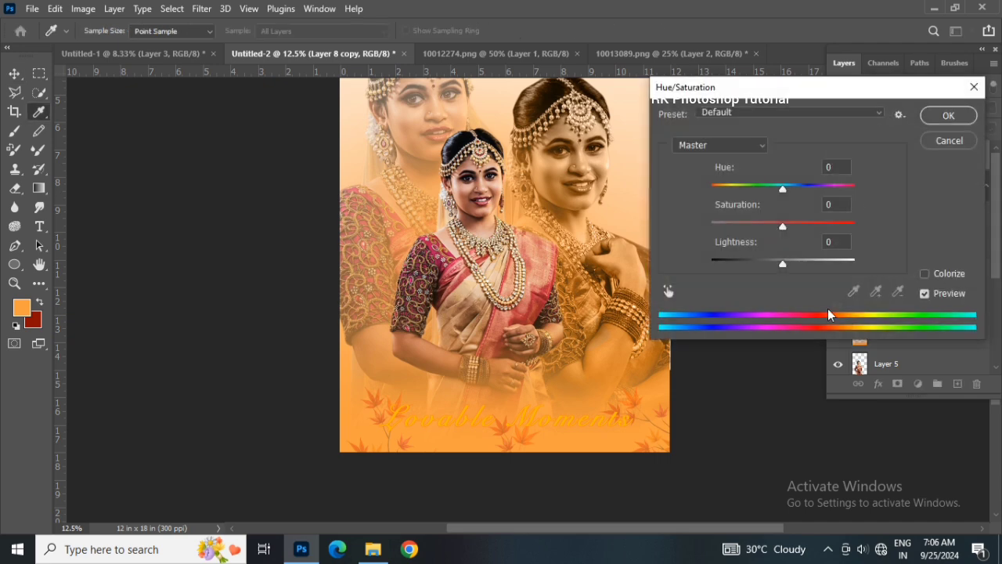
{"action": "left_click_drag", "start_coordinate": [791, 267], "coordinate": [949, 265]}
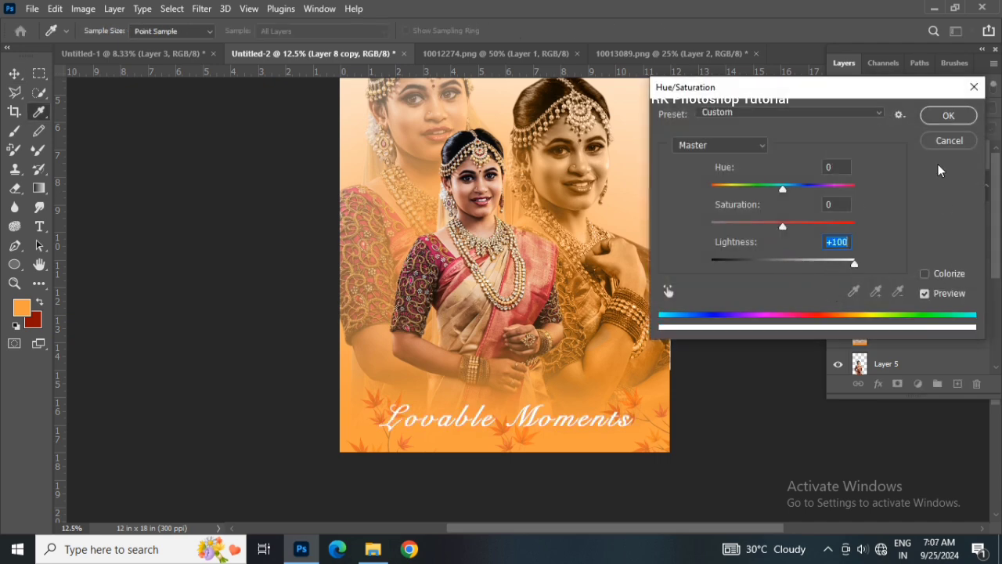
{"action": "left_click", "coordinate": [945, 115]}
{"action": "left_click_drag", "start_coordinate": [942, 154], "coordinate": [922, 154]}
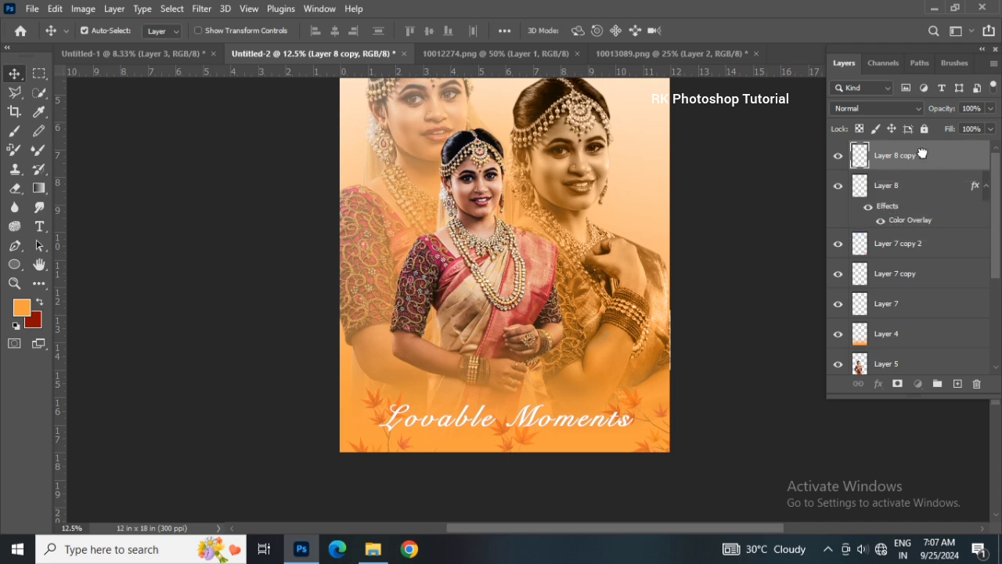
- Shift the red title on Layer 8 slightly so it forms an offset edge behind the white copy
{"action": "left_click", "coordinate": [950, 207]}
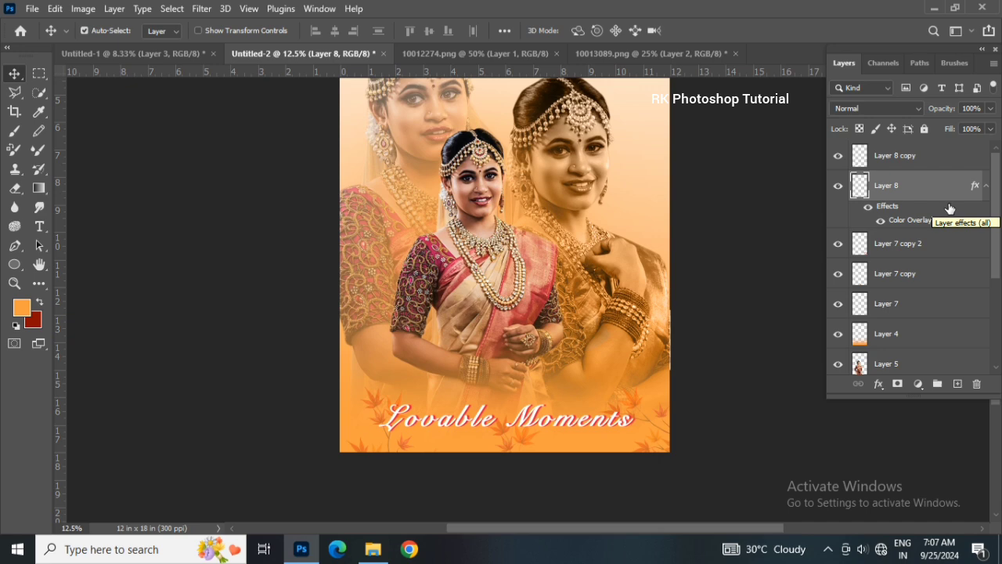
{"action": "scroll", "coordinate": [730, 302], "scroll_direction": "up", "scroll_amount": 1}
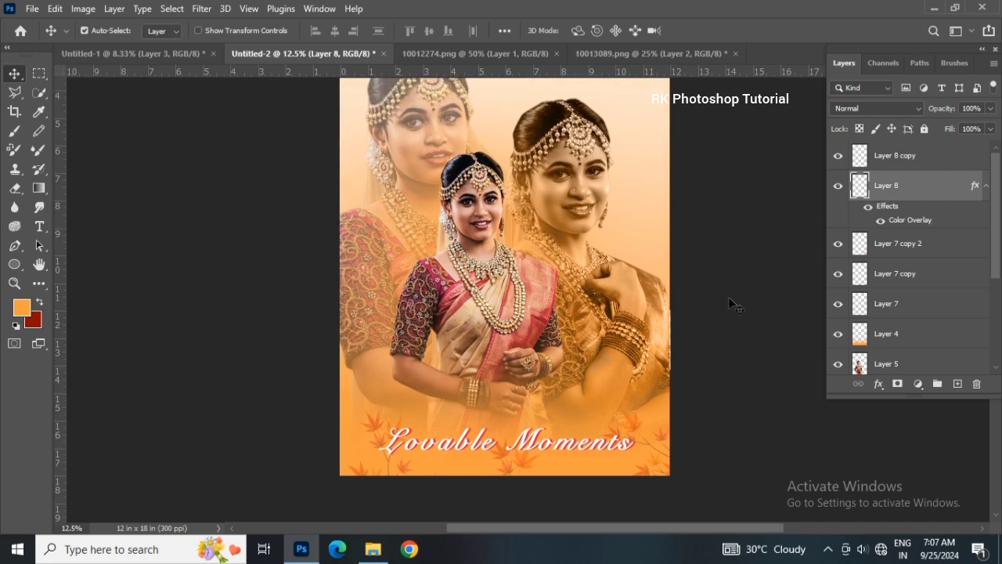
{"action": "scroll", "coordinate": [730, 301], "scroll_direction": "up", "scroll_amount": 5}
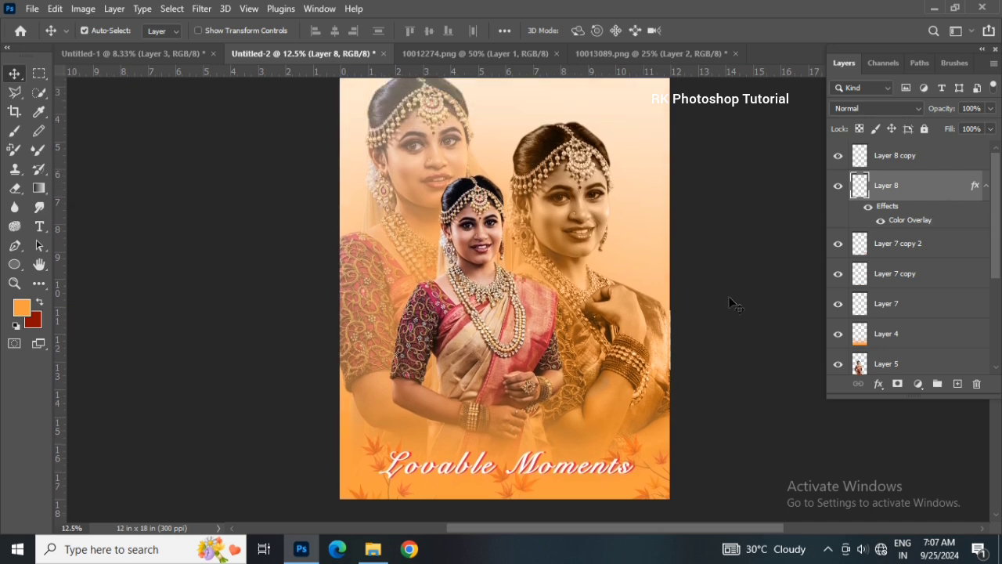
{"action": "scroll", "coordinate": [730, 299], "scroll_direction": "up", "scroll_amount": 1}
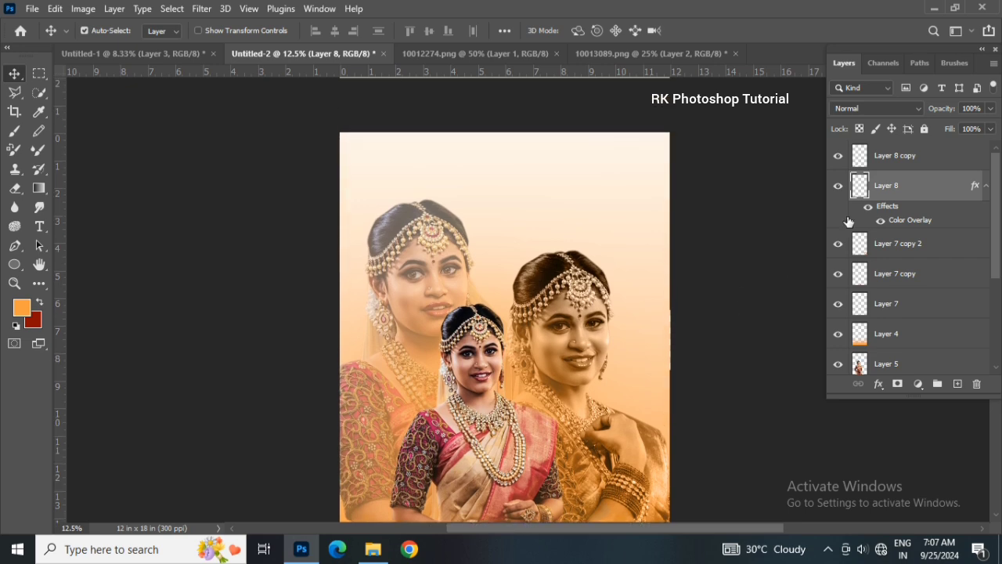
- Copy the maple branches from 10013089.png into Untitled-2, directly above Layer 1 near the top of the page
{"action": "left_click", "coordinate": [618, 205]}
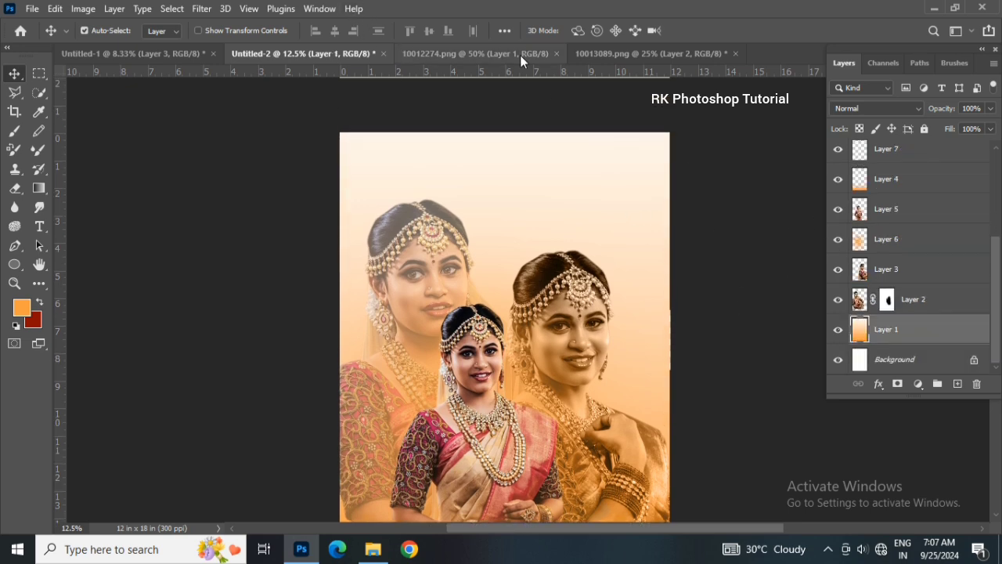
{"action": "left_click", "coordinate": [629, 54]}
{"action": "left_click_drag", "start_coordinate": [517, 272], "coordinate": [595, 192]}
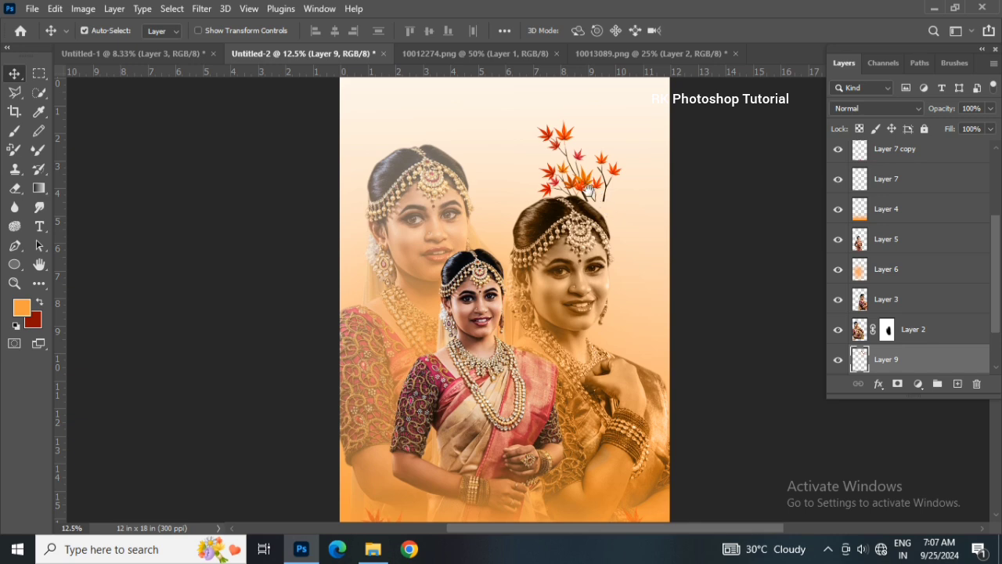
- Scale the Layer 9 maple branches to about 164%, rotate them about -122°, and hang them from the page's top-right corner
{"action": "key", "text": "ctrl+t"}
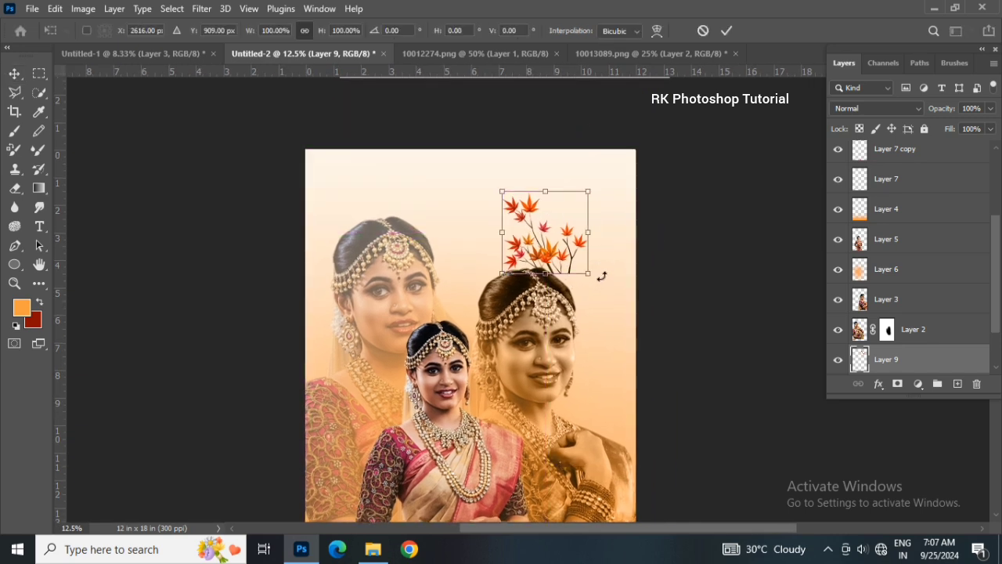
{"action": "left_click_drag", "start_coordinate": [601, 276], "coordinate": [549, 189]}
{"action": "left_click_drag", "start_coordinate": [600, 247], "coordinate": [649, 283]}
{"action": "key", "text": "ctrl+z"}
{"action": "left_click_drag", "start_coordinate": [607, 254], "coordinate": [630, 261]}
{"action": "left_click_drag", "start_coordinate": [555, 232], "coordinate": [589, 182]}
{"action": "left_click_drag", "start_coordinate": [560, 267], "coordinate": [570, 279]}
{"action": "left_click_drag", "start_coordinate": [594, 229], "coordinate": [596, 223]}
{"action": "key", "text": "Return"}
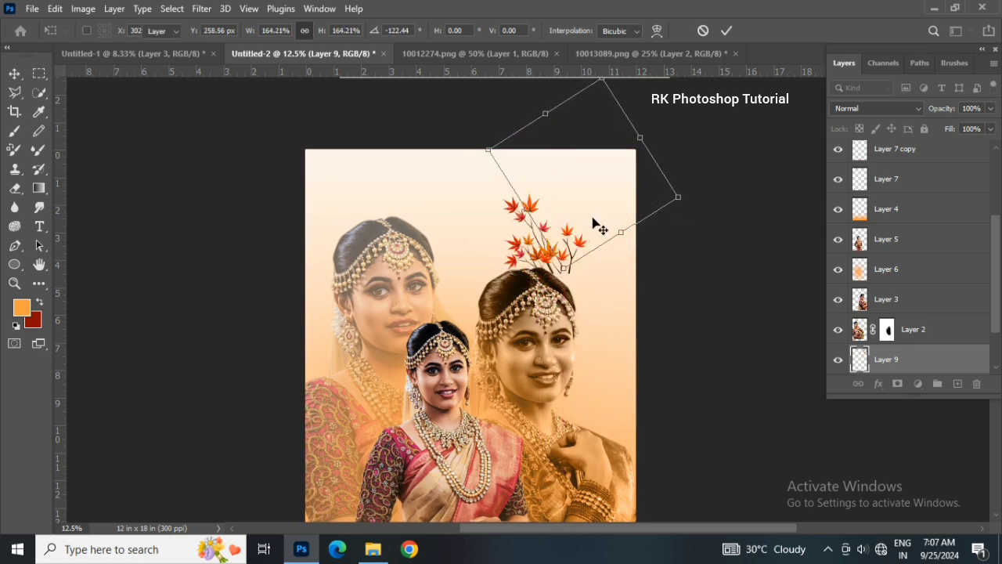
{"action": "scroll", "coordinate": [571, 208], "scroll_direction": "down", "scroll_amount": 1}
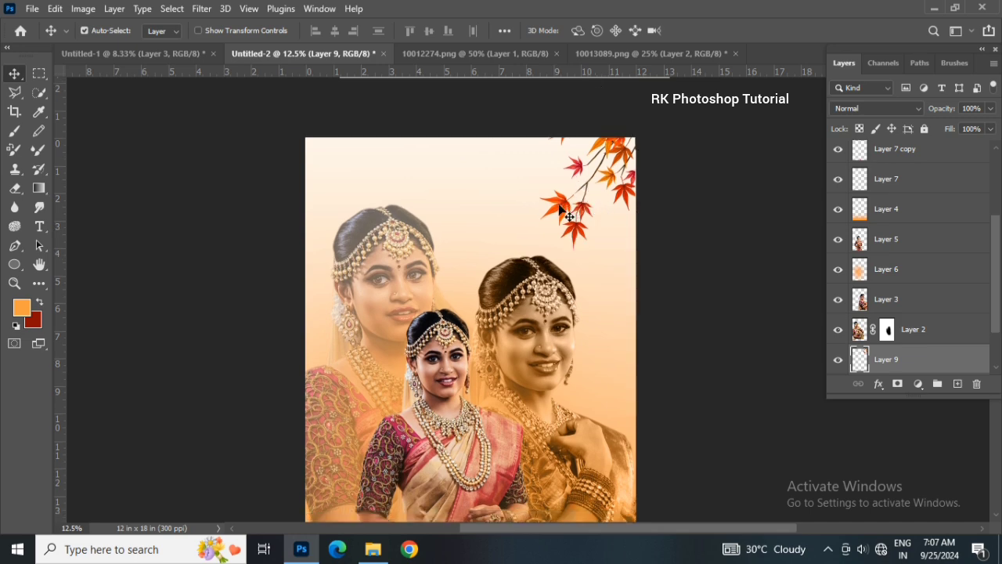
- Duplicate the hanging maple branches twice, placing the copies at the page's top centre and top-left corner
{"action": "left_click_drag", "start_coordinate": [568, 216], "coordinate": [476, 180]}
{"action": "scroll", "coordinate": [489, 232], "scroll_direction": "up", "scroll_amount": 1}
{"action": "scroll", "coordinate": [489, 233], "scroll_direction": "down", "scroll_amount": 1}
{"action": "scroll", "coordinate": [573, 266], "scroll_direction": "down", "scroll_amount": 1}
{"action": "scroll", "coordinate": [572, 266], "scroll_direction": "up", "scroll_amount": 2}
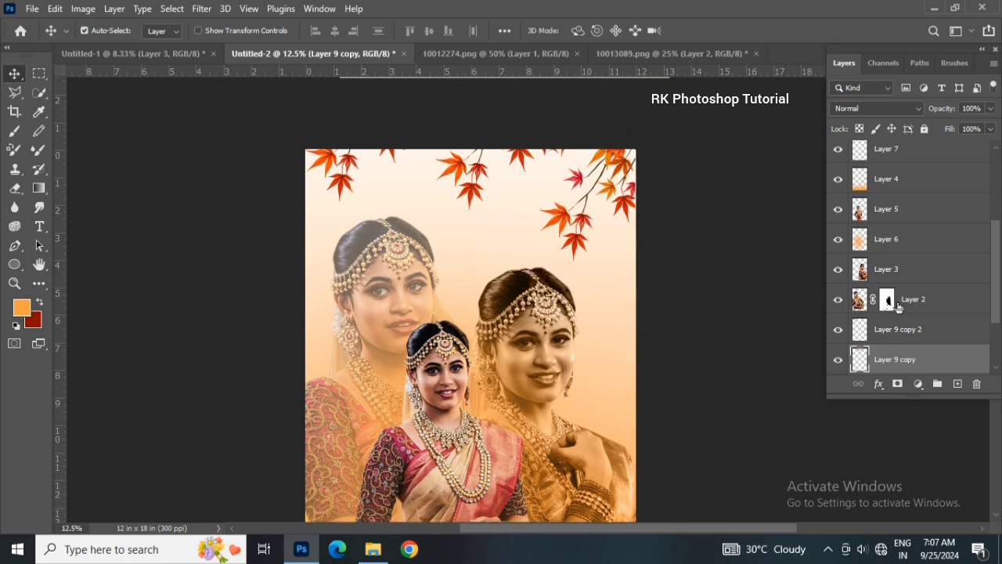
- Lower the opacity of Layer 9 and its two copies to 39%
{"action": "scroll", "coordinate": [919, 296], "scroll_direction": "down", "scroll_amount": 1}
{"action": "left_click", "coordinate": [915, 299]}
{"action": "scroll", "coordinate": [912, 304], "scroll_direction": "down", "scroll_amount": 2}
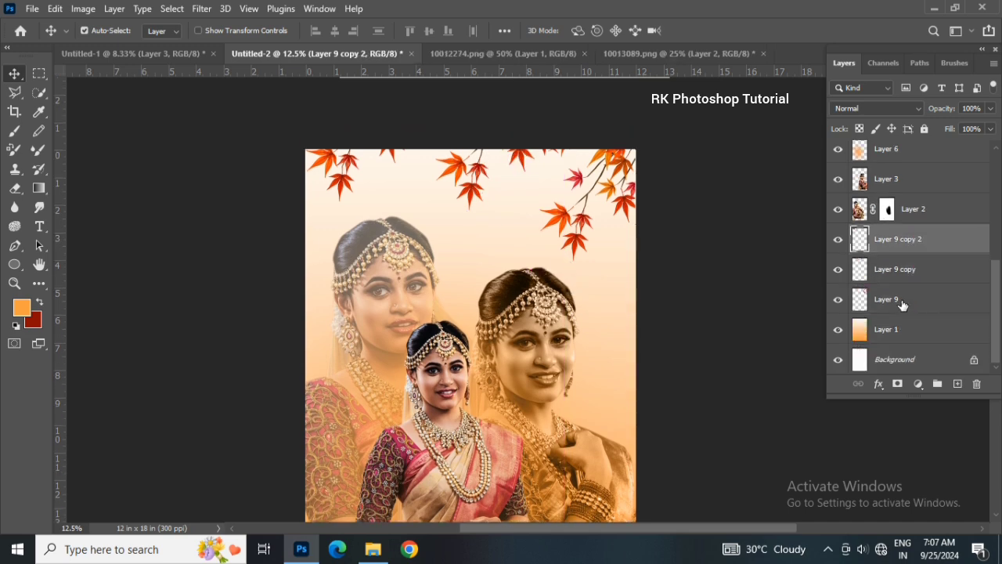
{"action": "left_click", "coordinate": [902, 303], "text": "shift"}
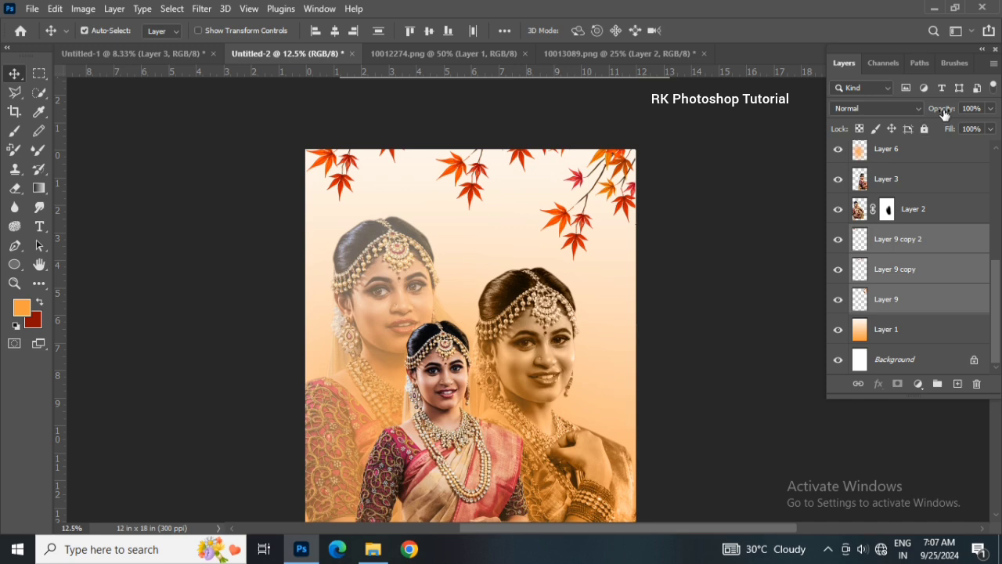
{"action": "left_click_drag", "start_coordinate": [912, 113], "coordinate": [901, 112]}
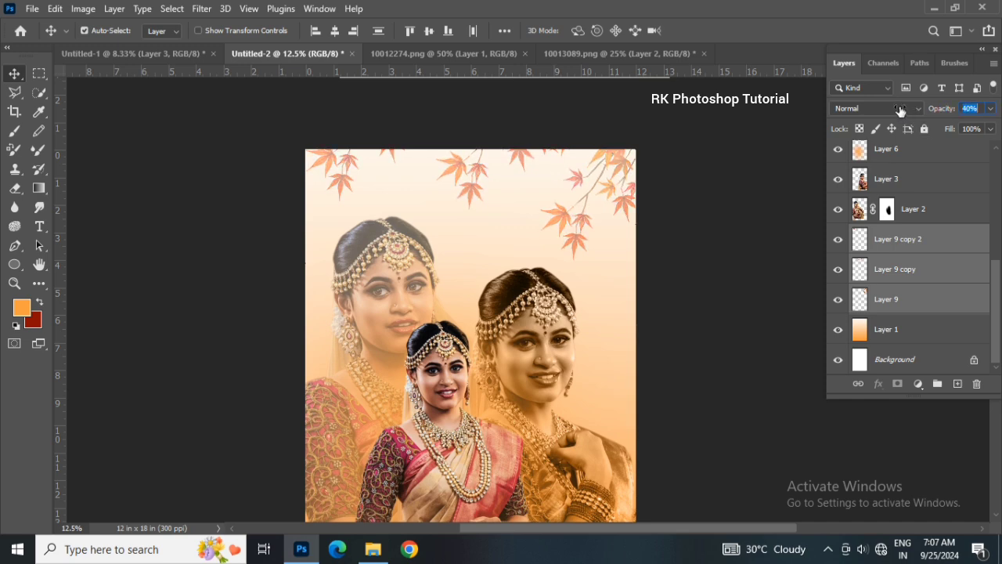
{"action": "left_click_drag", "start_coordinate": [900, 111], "coordinate": [897, 111]}
- Move the red title on Layer 8 above the white title on Layer 8 copy in the layer order
{"action": "scroll", "coordinate": [723, 327], "scroll_direction": "down", "scroll_amount": 2}
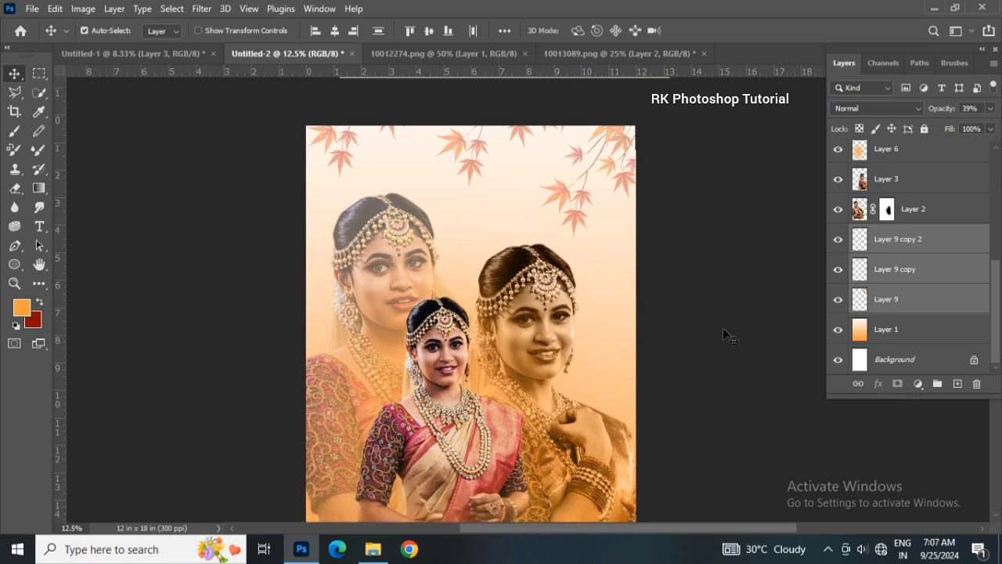
{"action": "key", "text": "ctrl+minus"}
{"action": "left_click", "coordinate": [924, 247]}
{"action": "scroll", "coordinate": [750, 308], "scroll_direction": "down", "scroll_amount": 2}
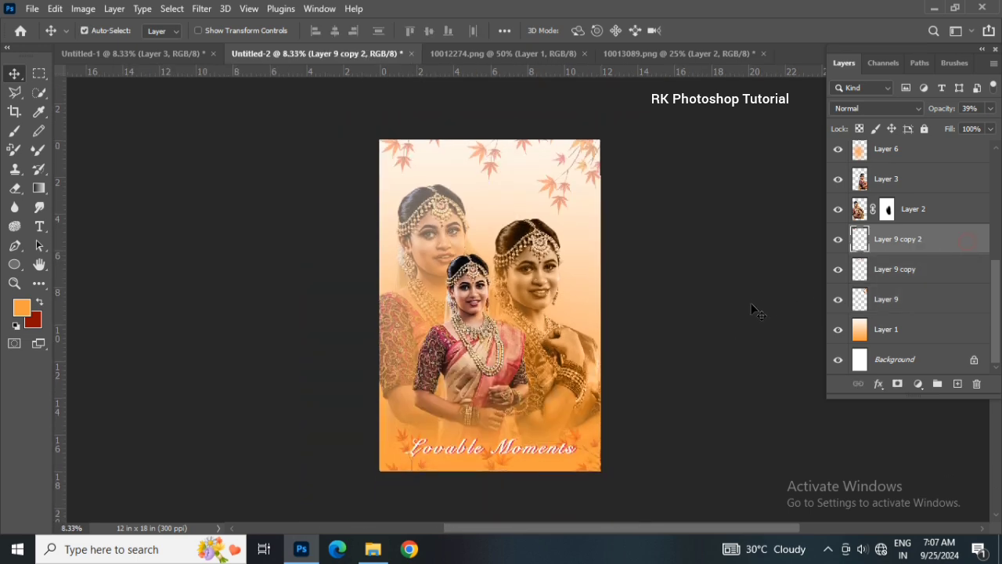
{"action": "key", "text": "ctrl+plus"}
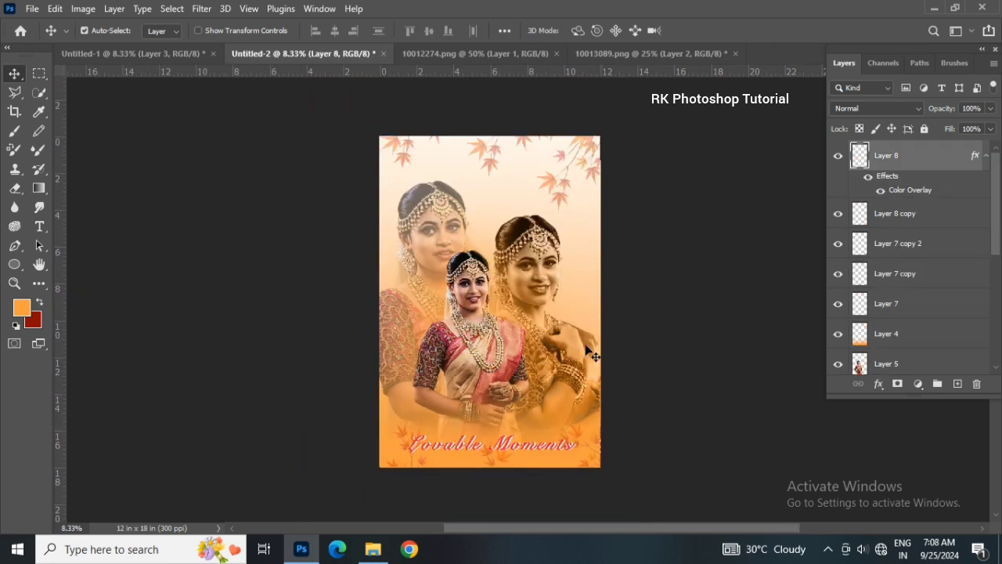
- Hide the interface panels and review the album page from top to bottom at 25%, including the portraits, branches and title
{"action": "key", "text": "Tab"}
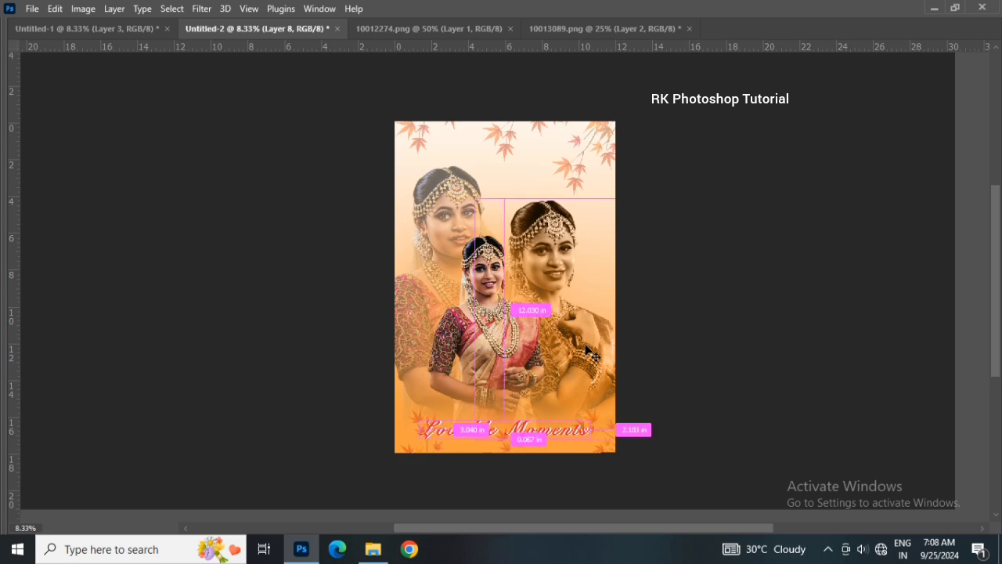
{"action": "key", "text": "ctrl+plus"}
{"action": "key", "text": "ctrl+plus"}
{"action": "key", "text": "ctrl+plus"}
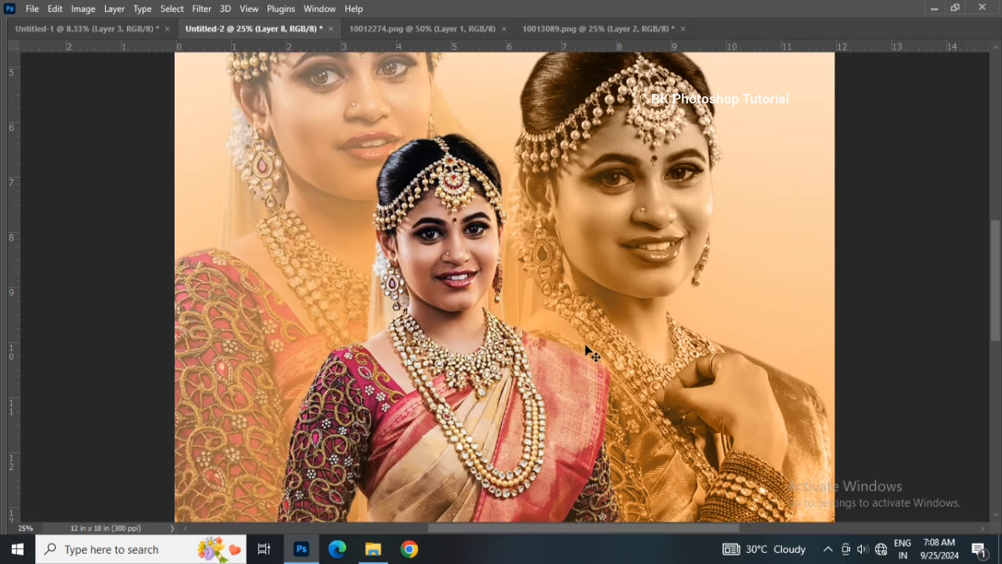
{"action": "scroll", "coordinate": [589, 351], "scroll_direction": "up", "scroll_amount": 5}
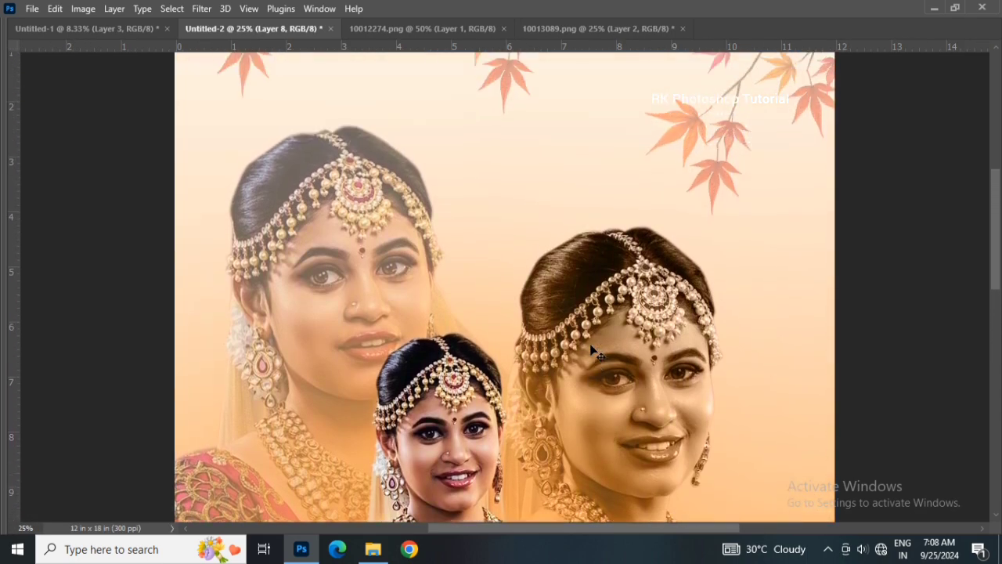
{"action": "scroll", "coordinate": [591, 349], "scroll_direction": "down", "scroll_amount": 6}
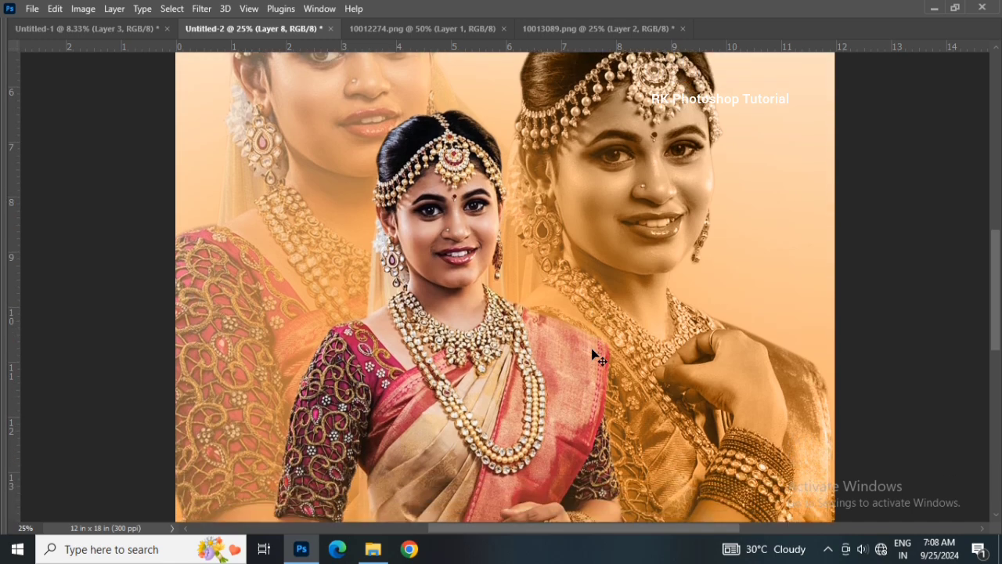
{"action": "scroll", "coordinate": [595, 357], "scroll_direction": "down", "scroll_amount": 7}
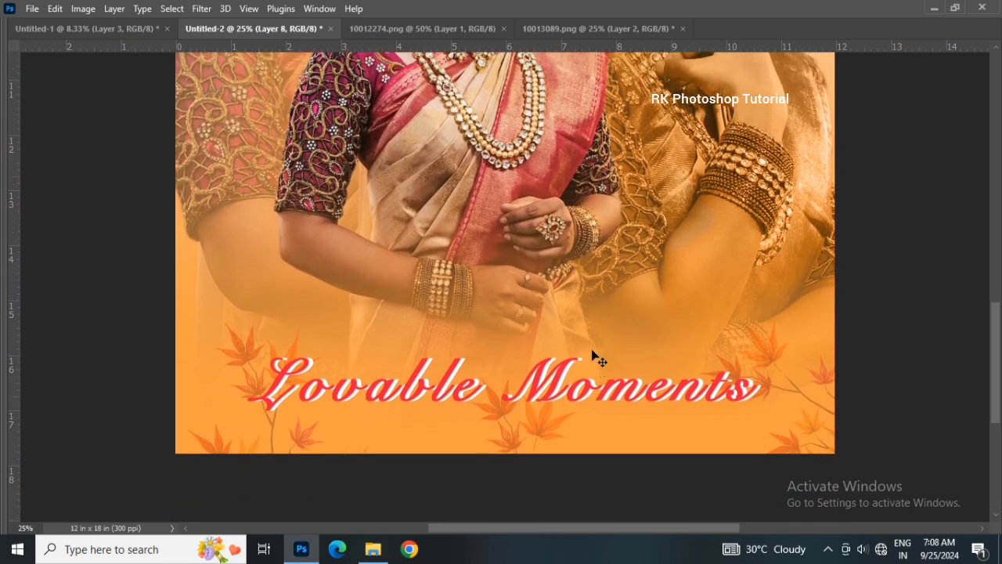
{"action": "scroll", "coordinate": [595, 358], "scroll_direction": "up", "scroll_amount": 1}
{"action": "scroll", "coordinate": [595, 358], "scroll_direction": "down", "scroll_amount": 1}
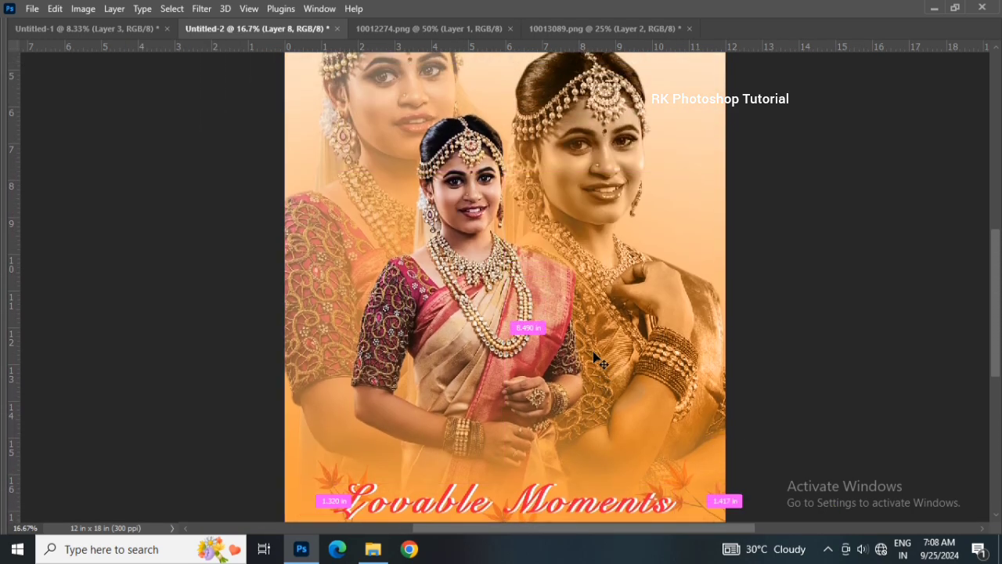
{"action": "scroll", "coordinate": [594, 358], "scroll_direction": "down", "scroll_amount": 1}
{"action": "scroll", "coordinate": [594, 358], "scroll_direction": "up", "scroll_amount": 3}
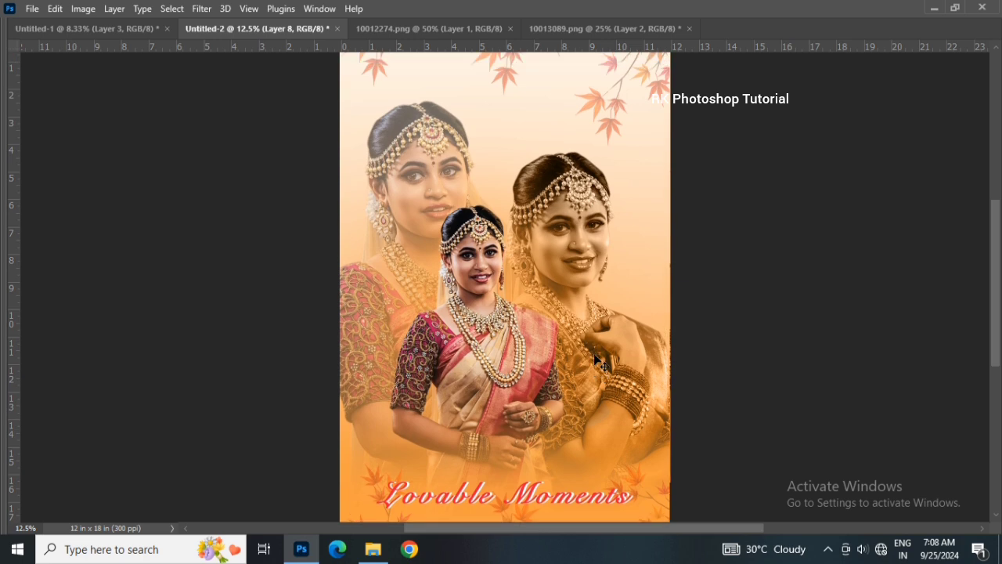